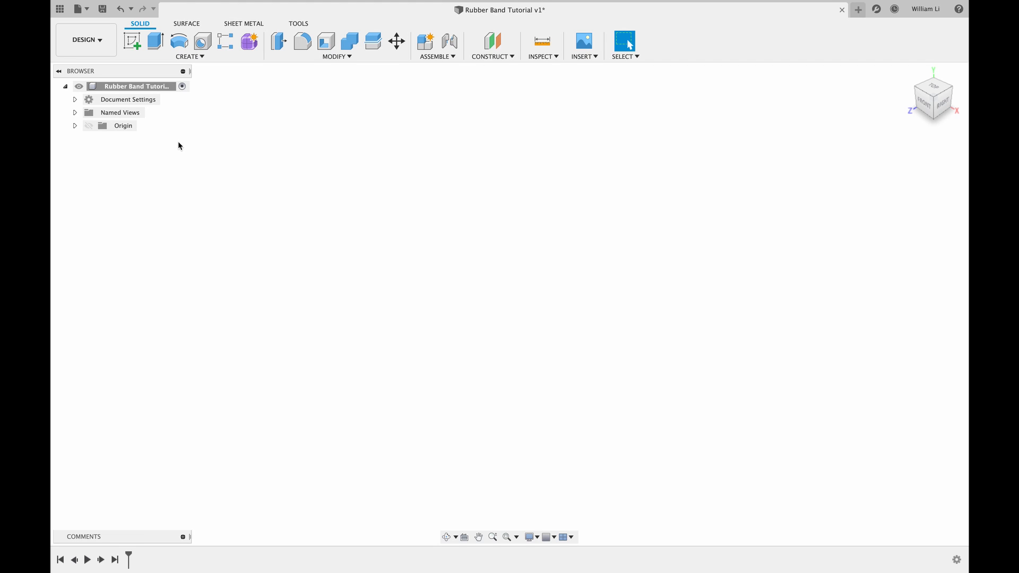
Change the document's active units from meters to inches in Document Settings
{"action": "left_click", "coordinate": [75, 100]}
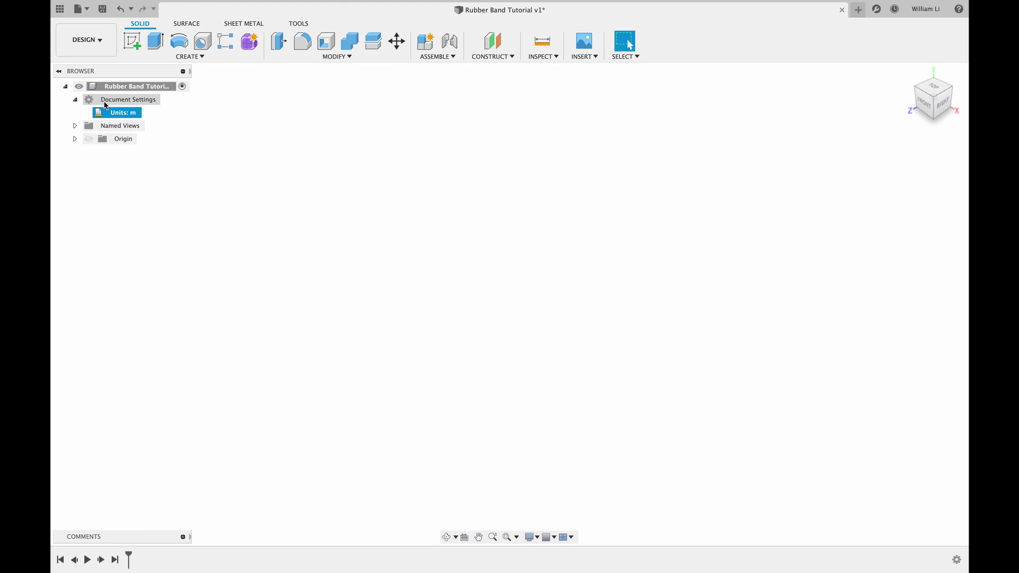
{"action": "left_click", "coordinate": [150, 113]}
{"action": "left_click", "coordinate": [897, 152]}
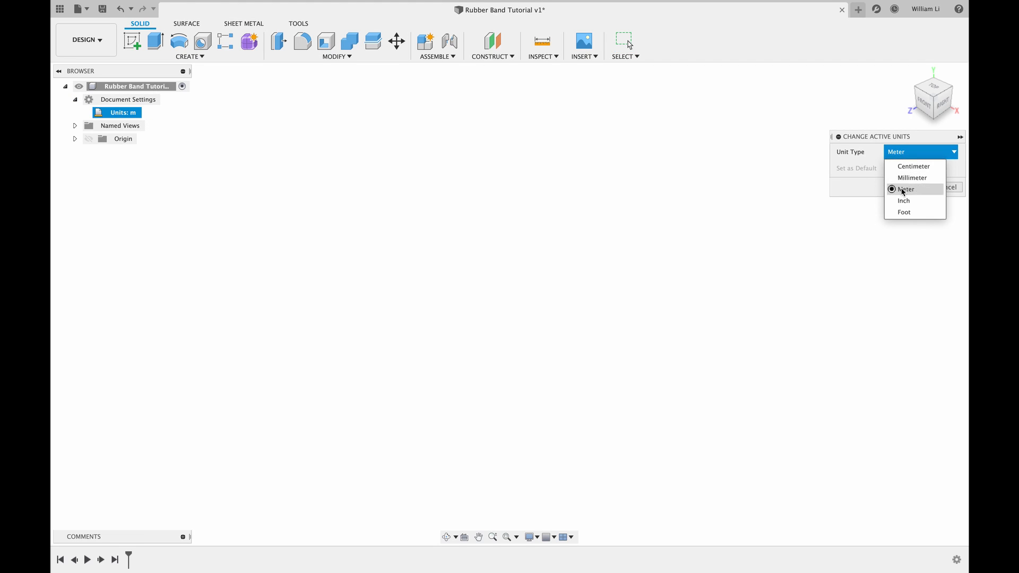
{"action": "left_click", "coordinate": [904, 191]}
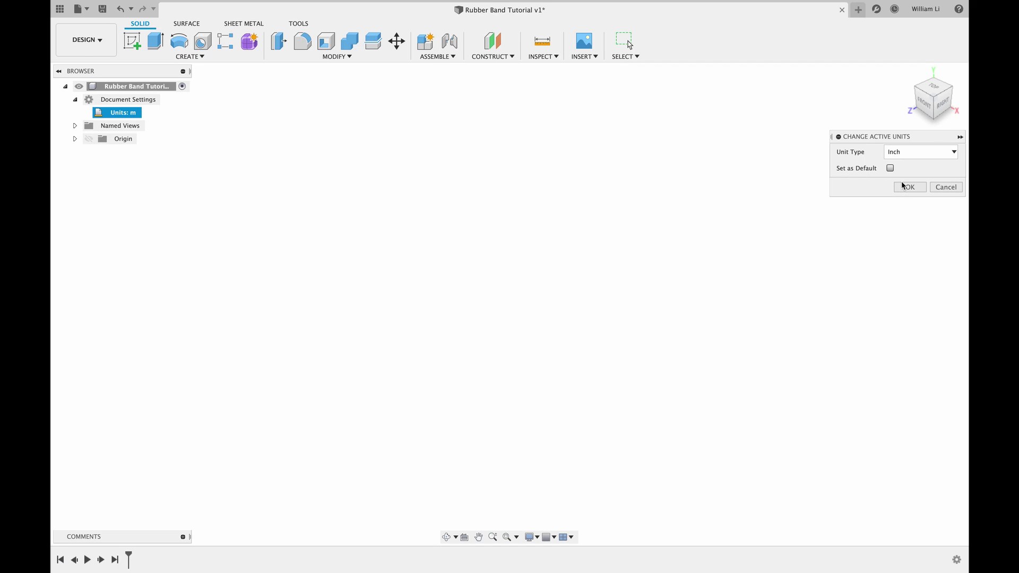
Turn off Design History capture and confirm removing the timeline
{"action": "left_click", "coordinate": [957, 559]}
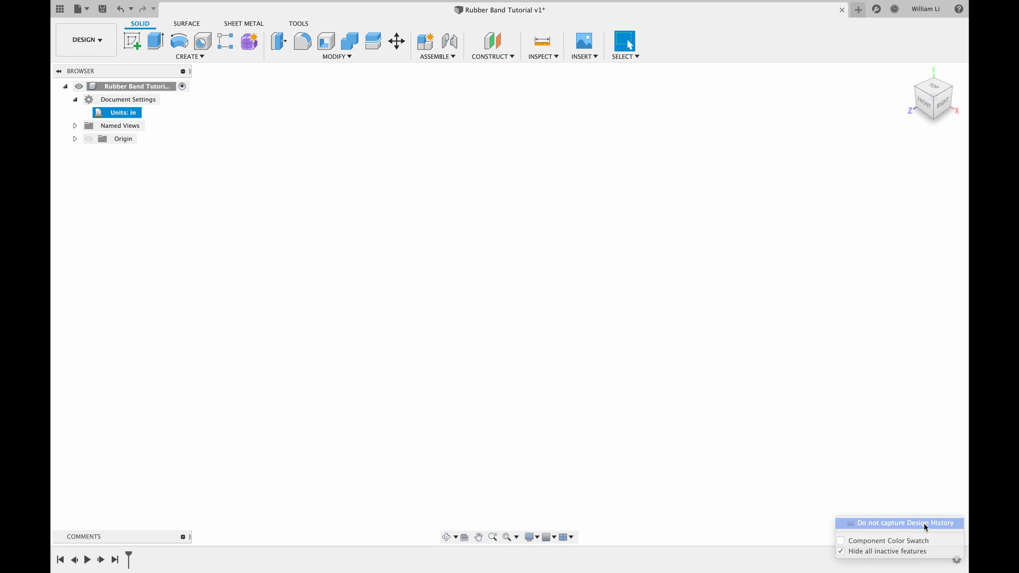
{"action": "left_click", "coordinate": [923, 523]}
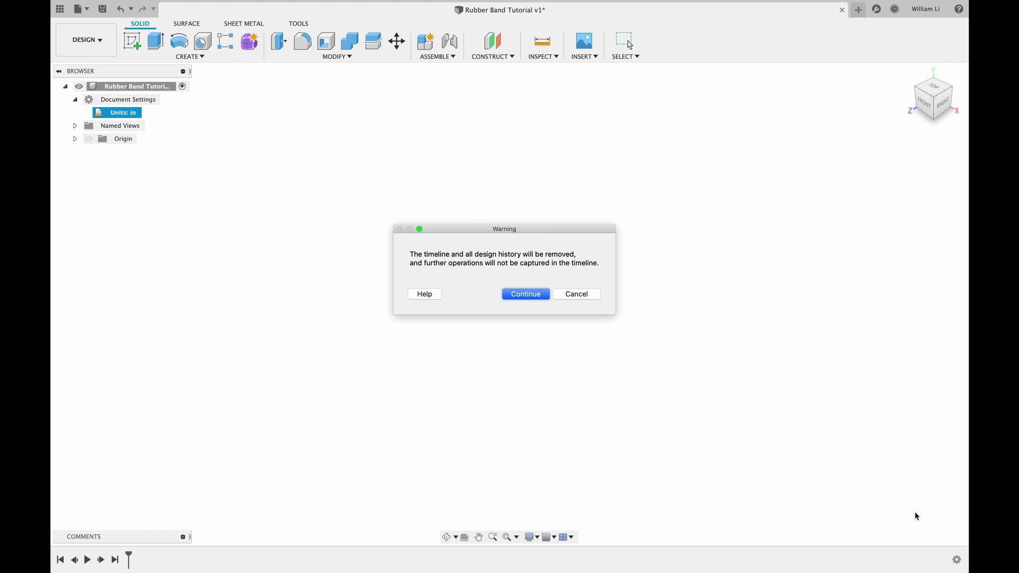
{"action": "left_click", "coordinate": [526, 293]}
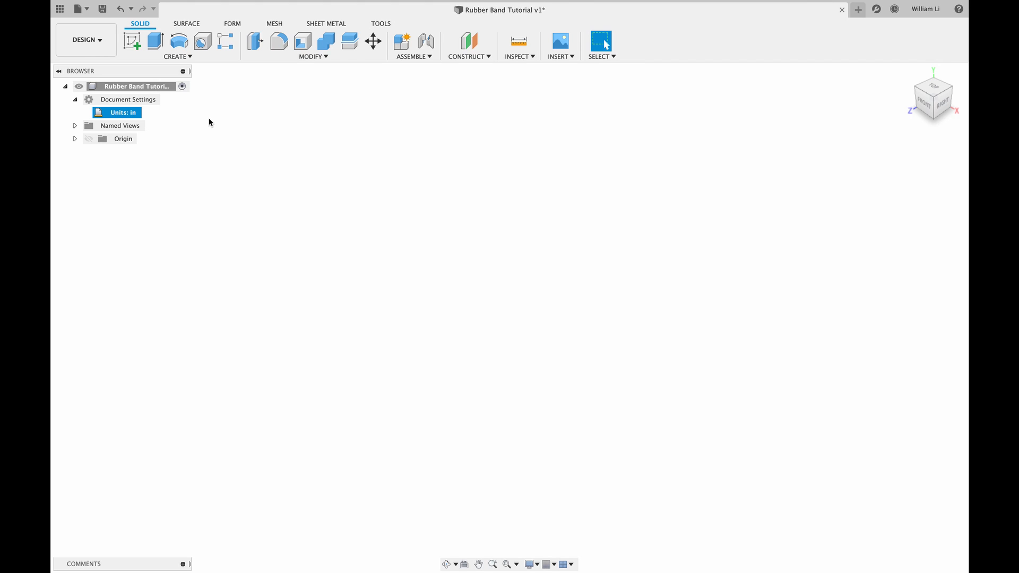
Browse the Data Panel through Shafts > LS > sprocket stuff > sprockets and drag the 24T Sprocket into the design
{"action": "left_click", "coordinate": [59, 9]}
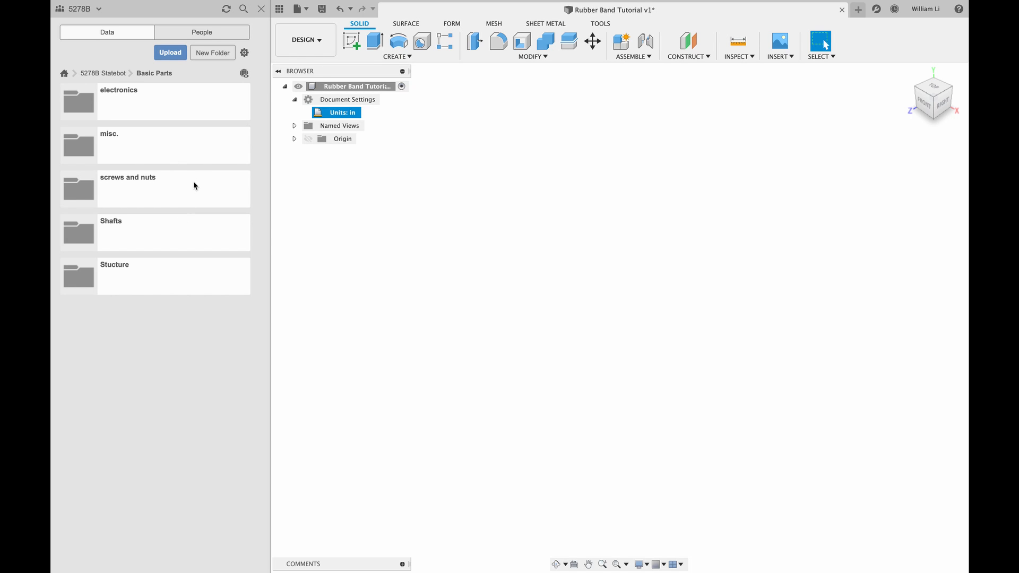
{"action": "double_click", "coordinate": [176, 229]}
{"action": "double_click", "coordinate": [141, 151]}
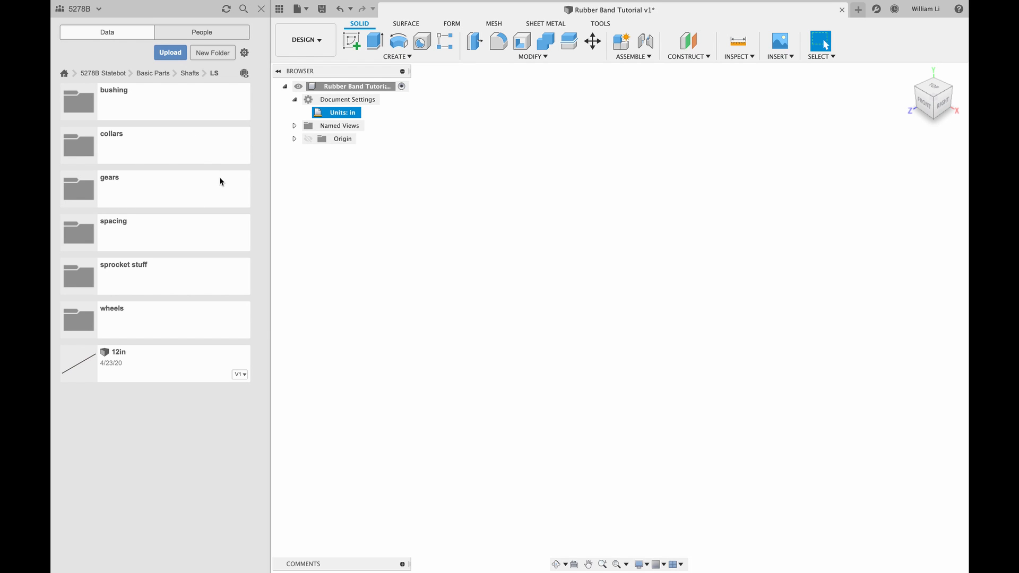
{"action": "left_click", "coordinate": [227, 275]}
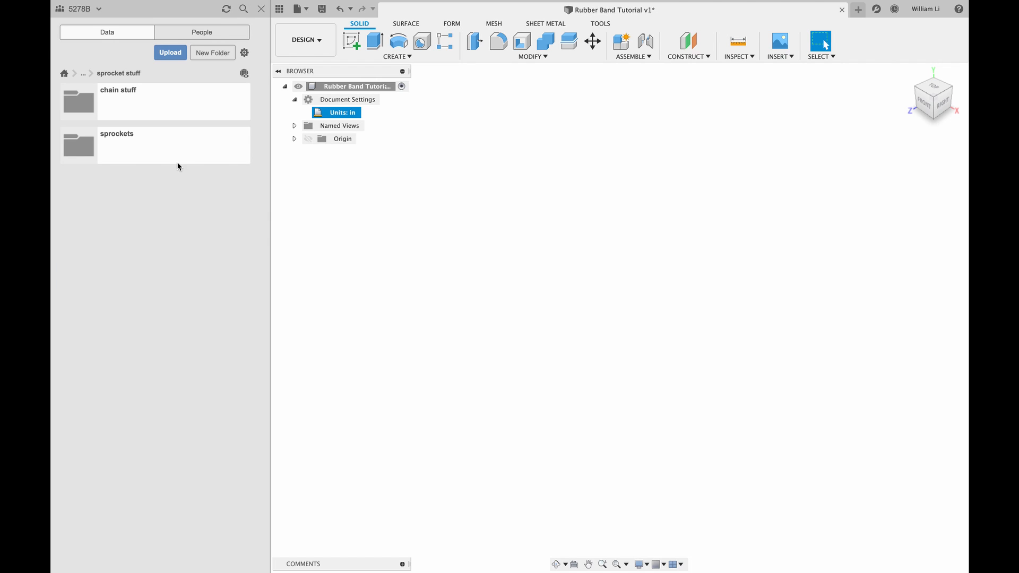
{"action": "left_click", "coordinate": [177, 152]}
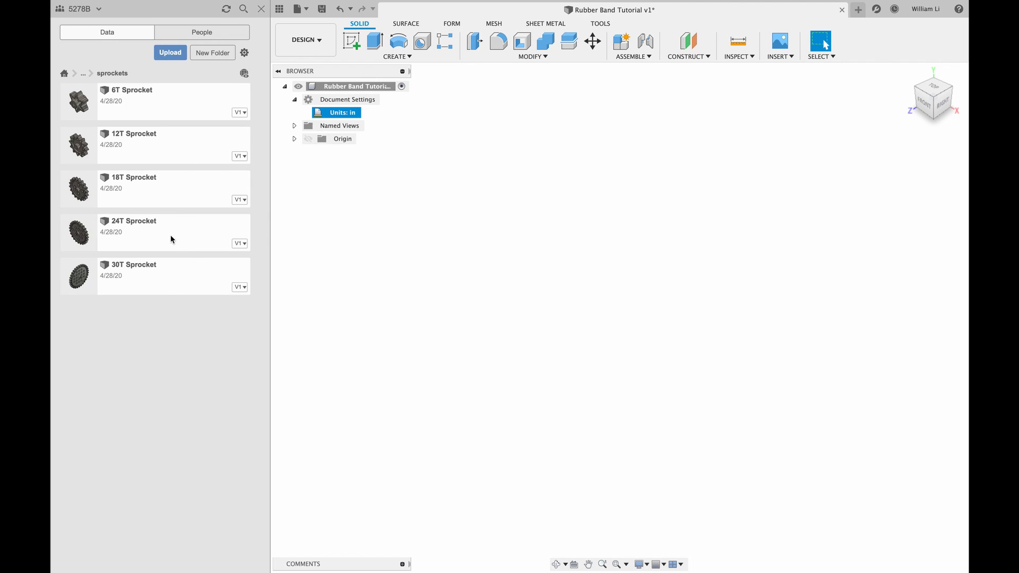
{"action": "mouse_move", "coordinate": [174, 227]}
{"action": "left_mouse_down"}
{"action": "mouse_move", "coordinate": [203, 253]}
{"action": "mouse_move", "coordinate": [657, 184]}
{"action": "left_mouse_up"}
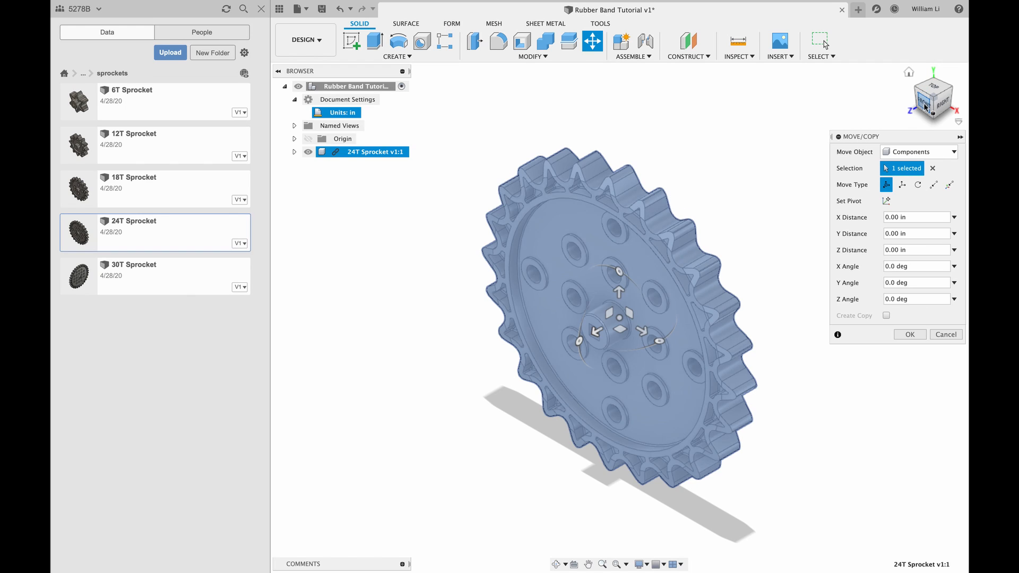
Rotate the inserted 24T Sprocket 90° about Y so it stands edge-on, then clear the selection
{"action": "left_click", "coordinate": [943, 91]}
{"action": "left_click", "coordinate": [908, 72]}
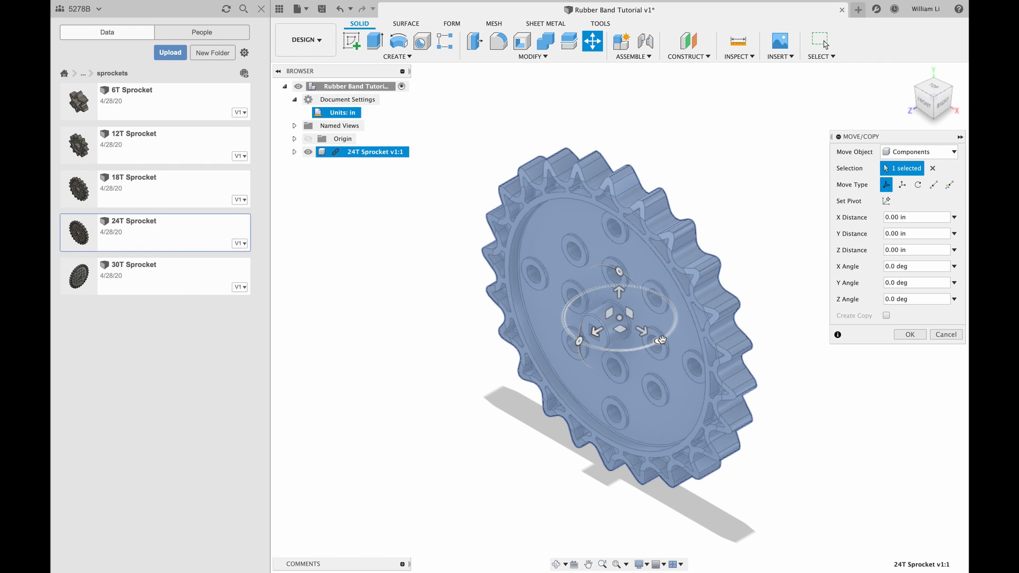
{"action": "left_click_drag", "start_coordinate": [663, 339], "coordinate": [660, 296]}
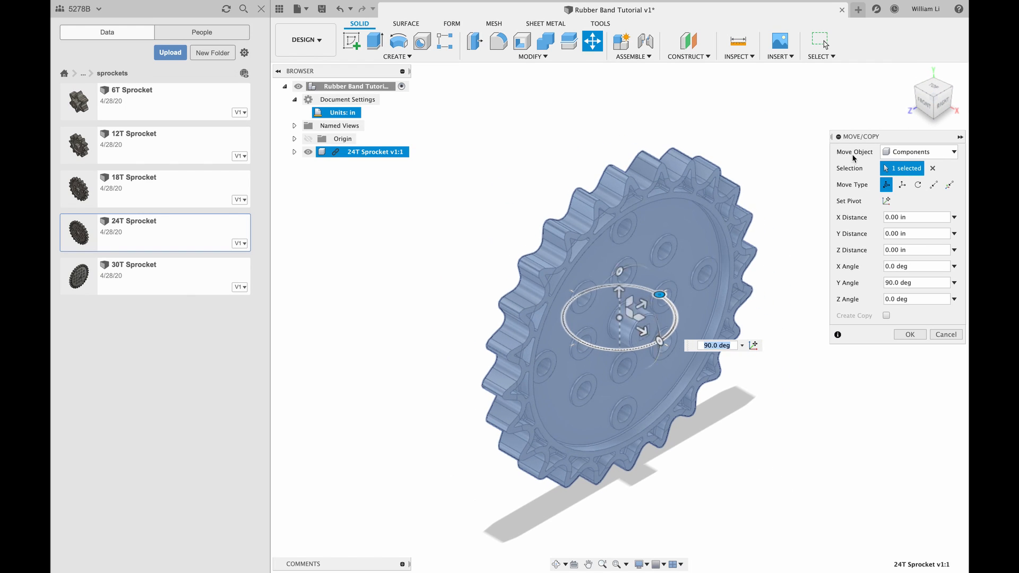
{"action": "left_click", "coordinate": [908, 334]}
{"action": "scroll", "coordinate": [465, 317], "scroll_direction": "down", "scroll_amount": 3}
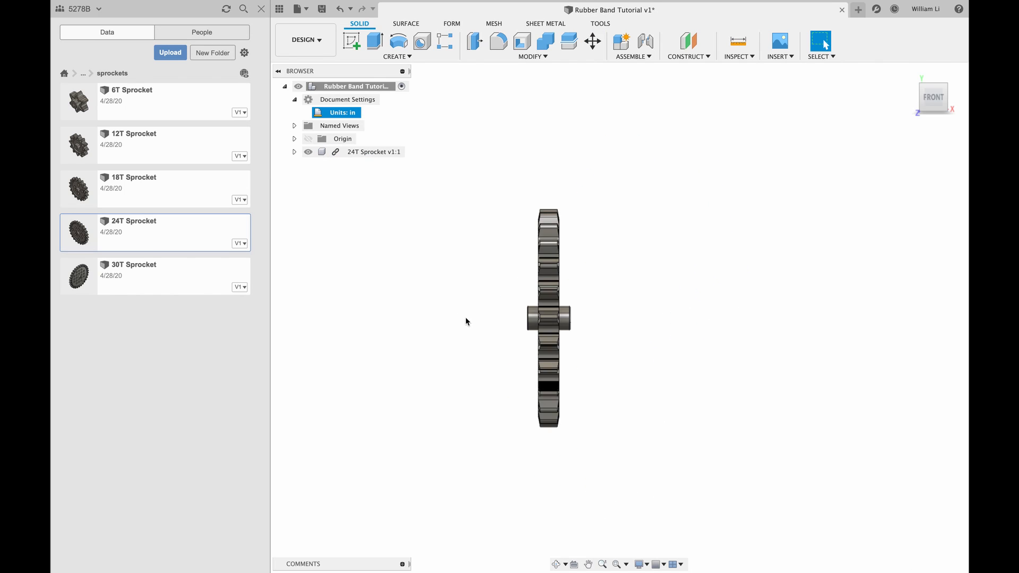
{"action": "scroll", "coordinate": [795, 313], "scroll_direction": "up", "scroll_amount": 3}
{"action": "scroll", "coordinate": [630, 338], "scroll_direction": "up", "scroll_amount": 2}
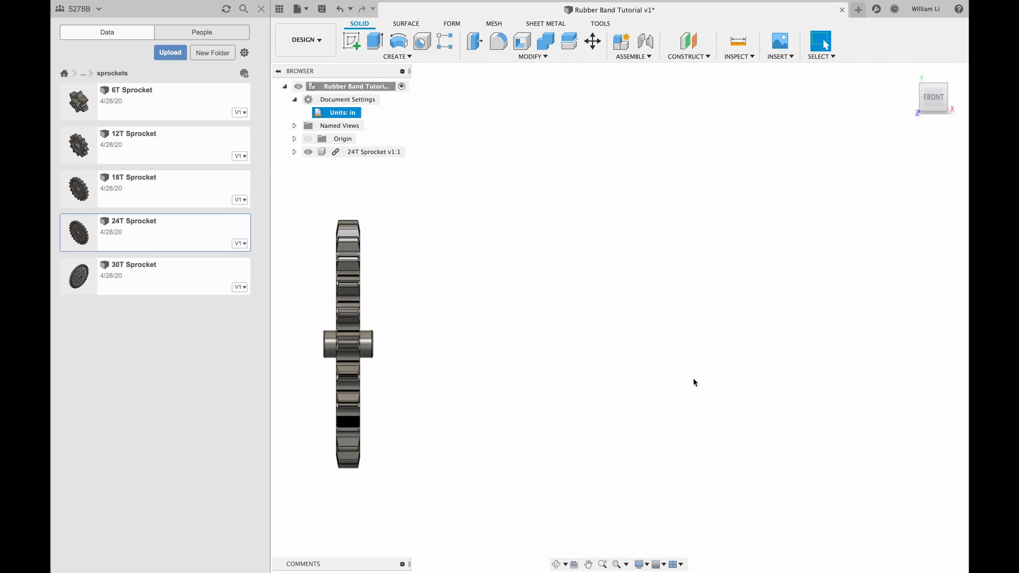
{"action": "left_click_drag", "start_coordinate": [414, 466], "coordinate": [306, 231]}
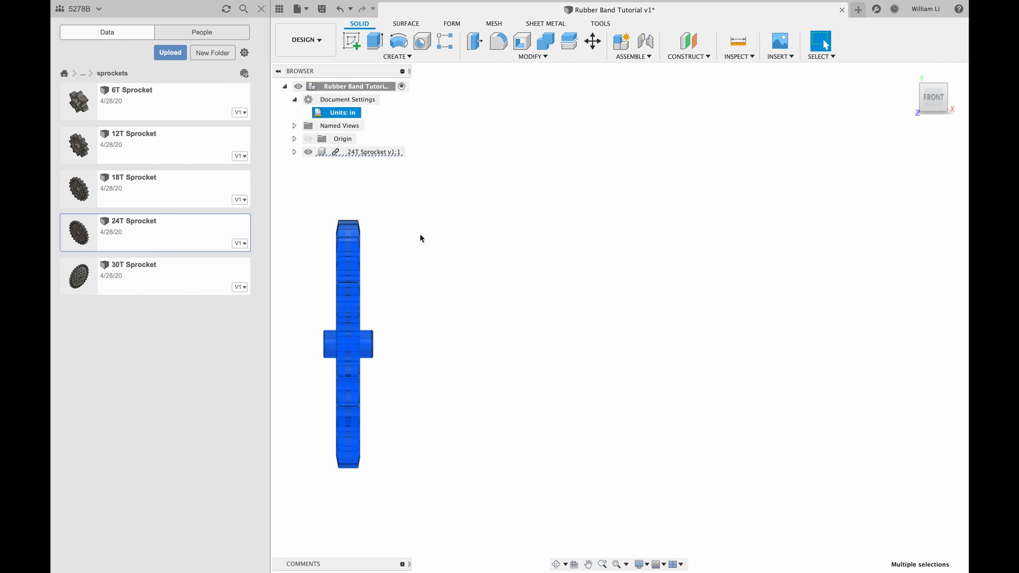
{"action": "key", "text": "Escape"}
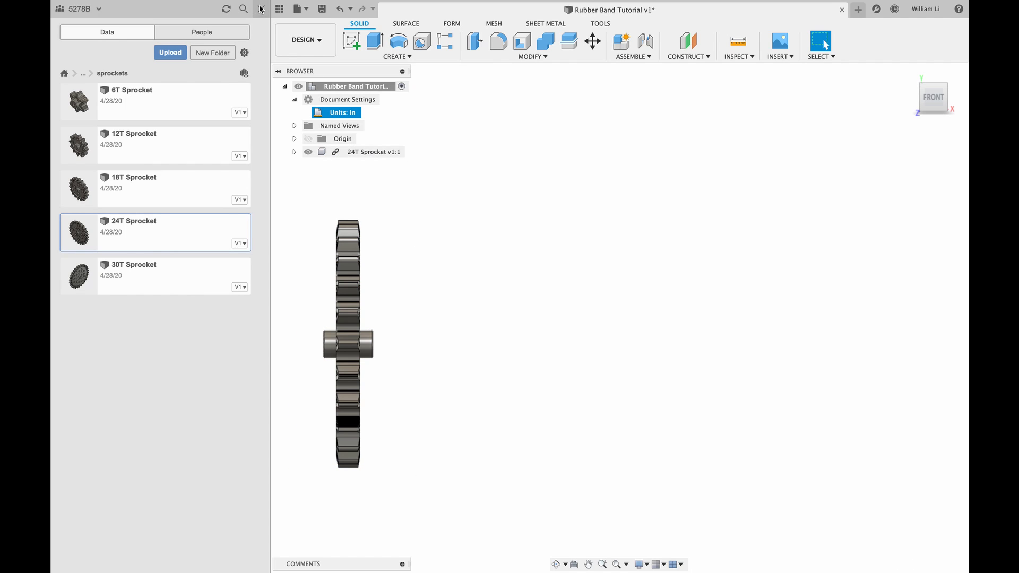
Close the Data Panel and copy the 24T Sprocket component from the browser
{"action": "left_click", "coordinate": [260, 9]}
{"action": "left_click", "coordinate": [154, 152]}
{"action": "right_click", "coordinate": [154, 152]}
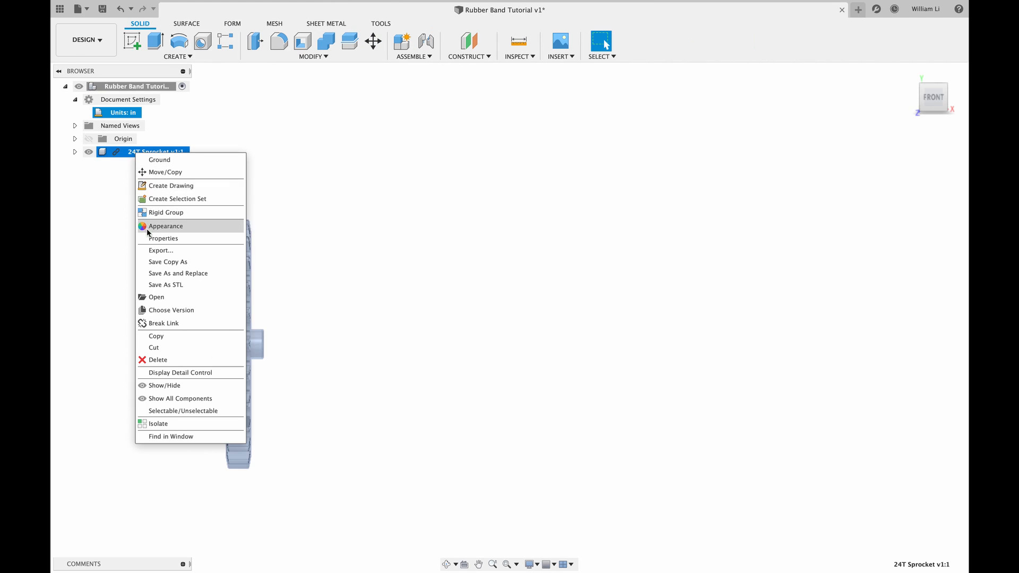
{"action": "left_click", "coordinate": [163, 324]}
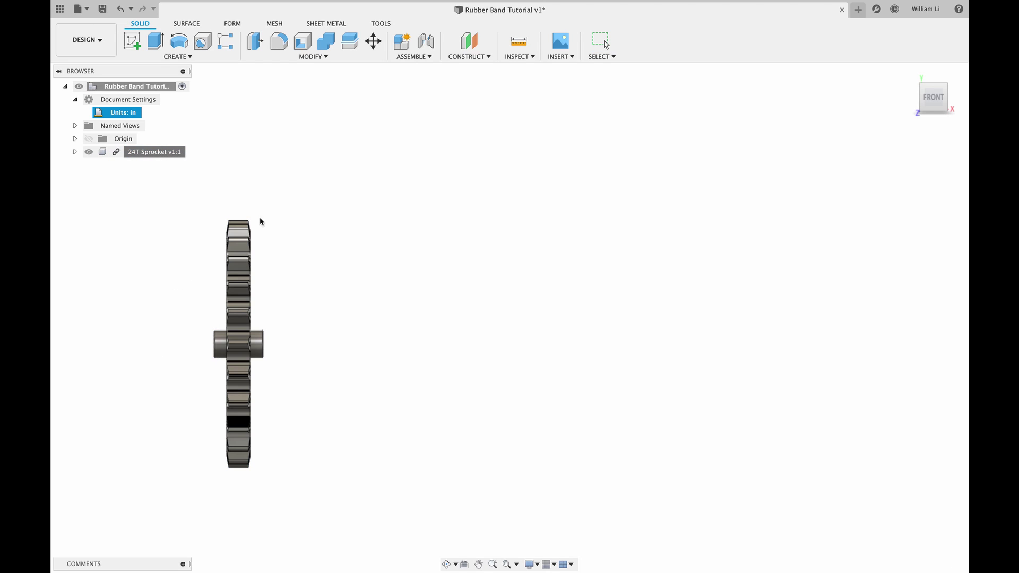
{"action": "left_click", "coordinate": [147, 155]}
{"action": "left_click", "coordinate": [181, 183]}
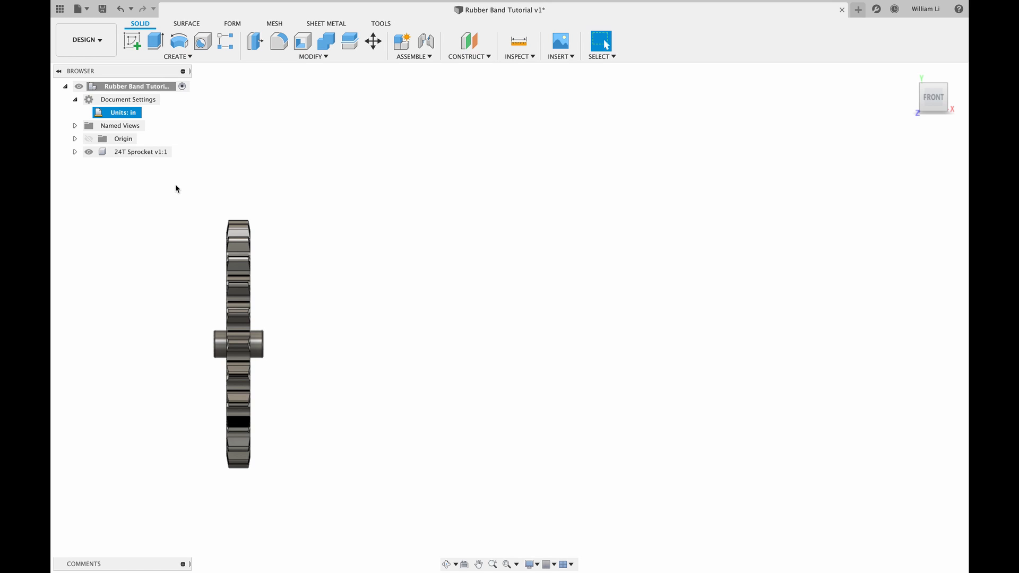
Paste New an independent sprocket copy and move it 4.40 in along Z beside the original
{"action": "right_click", "coordinate": [175, 184]}
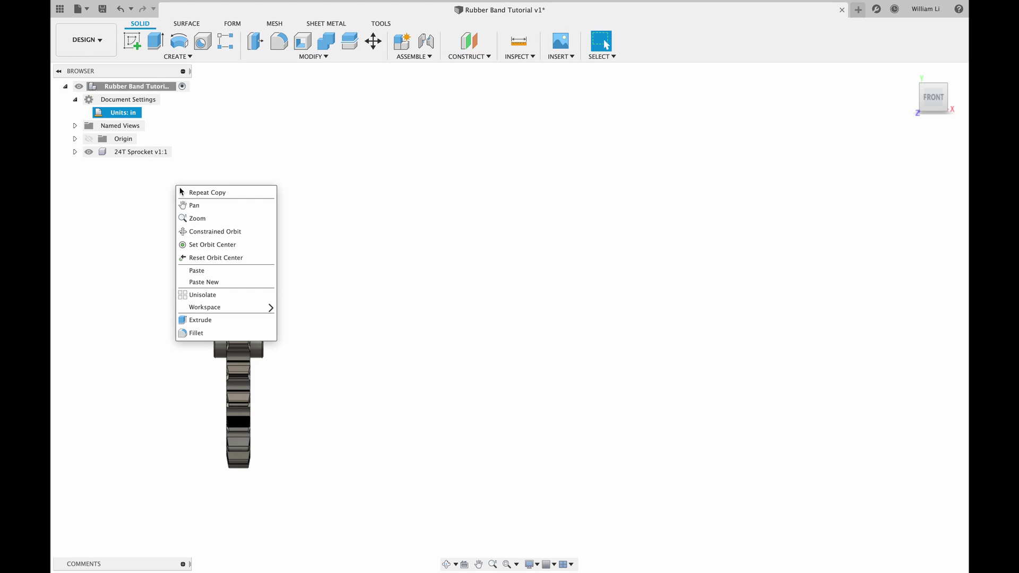
{"action": "left_click", "coordinate": [208, 284]}
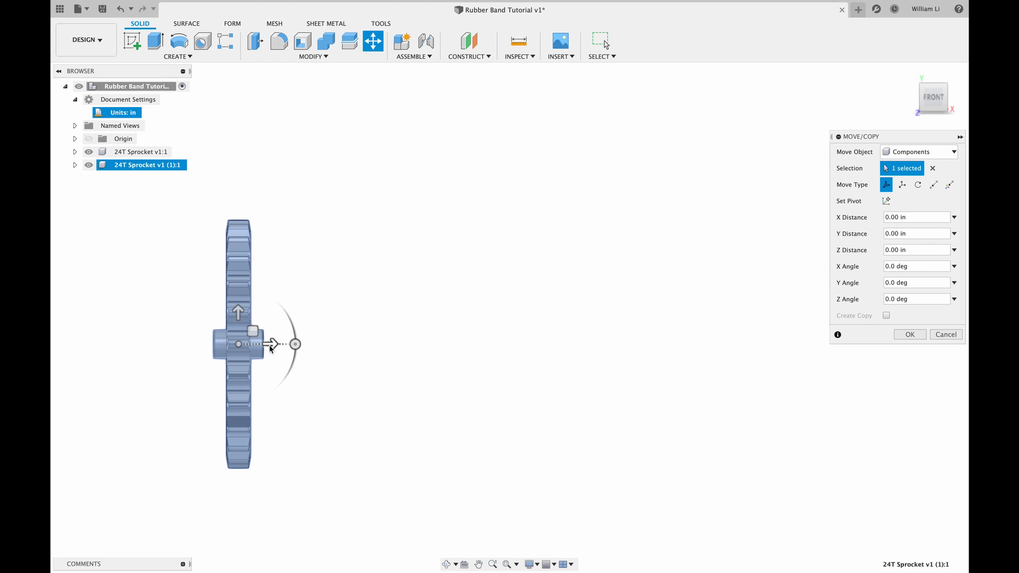
{"action": "mouse_move", "coordinate": [270, 344]}
{"action": "left_mouse_down"}
{"action": "mouse_move", "coordinate": [638, 345]}
{"action": "mouse_move", "coordinate": [617, 344]}
{"action": "left_mouse_up"}
{"action": "left_click", "coordinate": [910, 334]}
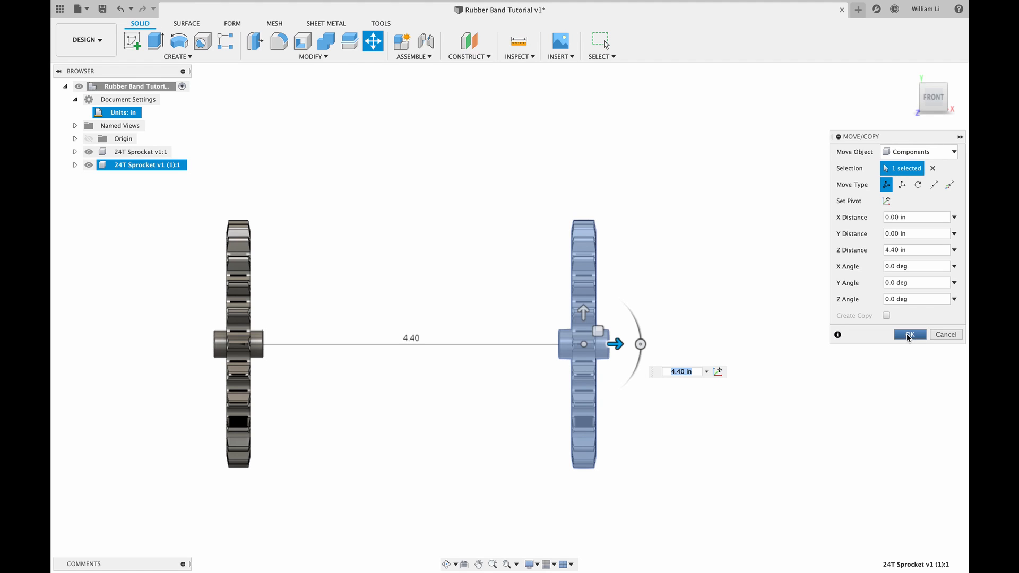
{"action": "left_click", "coordinate": [906, 334]}
{"action": "scroll", "coordinate": [796, 315], "scroll_direction": "down", "scroll_amount": 2}
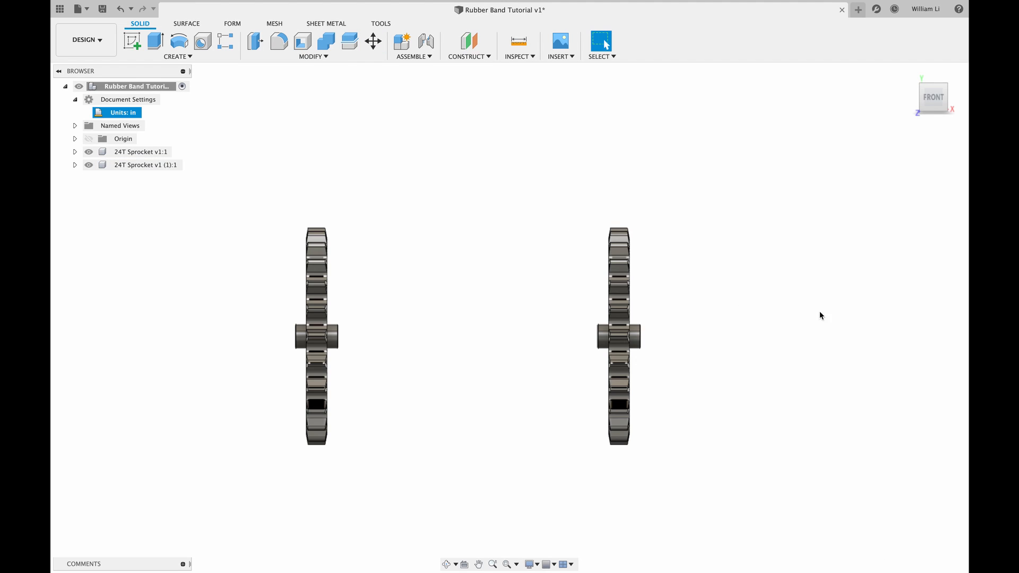
{"action": "scroll", "coordinate": [526, 327], "scroll_direction": "up", "scroll_amount": 1}
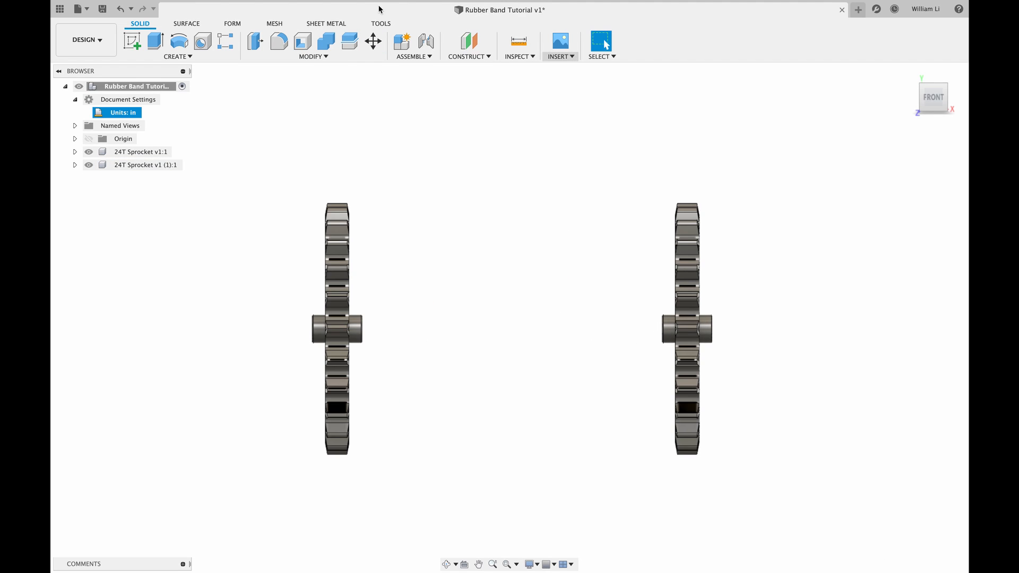
Start a new sketch on the front plane beside the two sprockets
{"action": "left_click", "coordinate": [132, 42]}
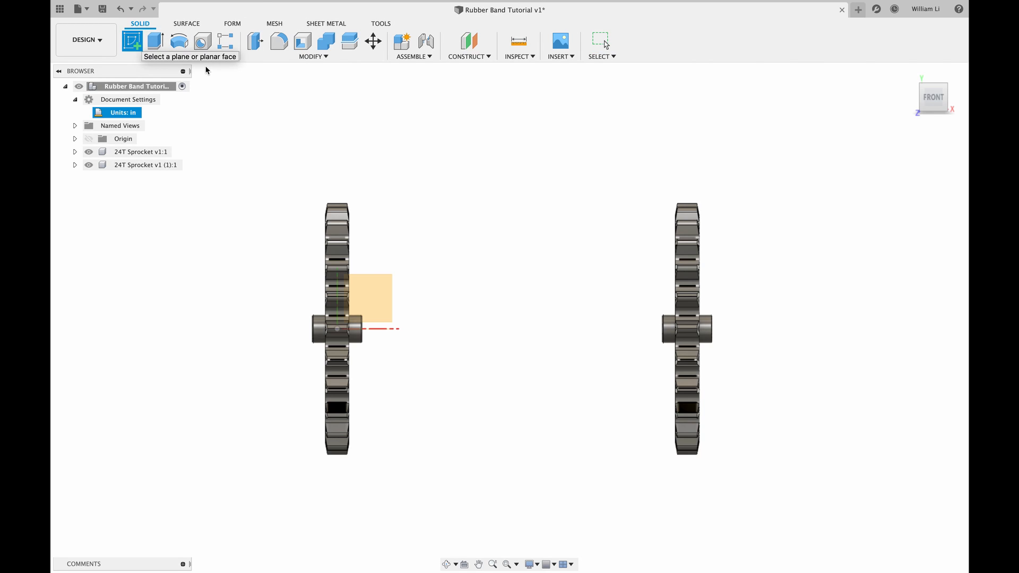
{"action": "middle_click_drag", "start_coordinate": [378, 292], "coordinate": [510, 319]}
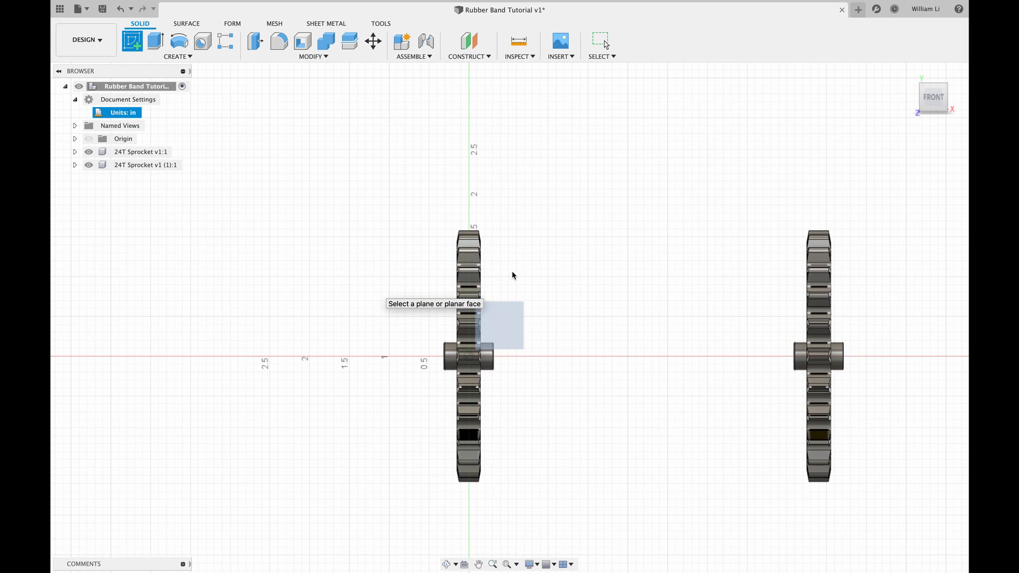
{"action": "left_click", "coordinate": [293, 284]}
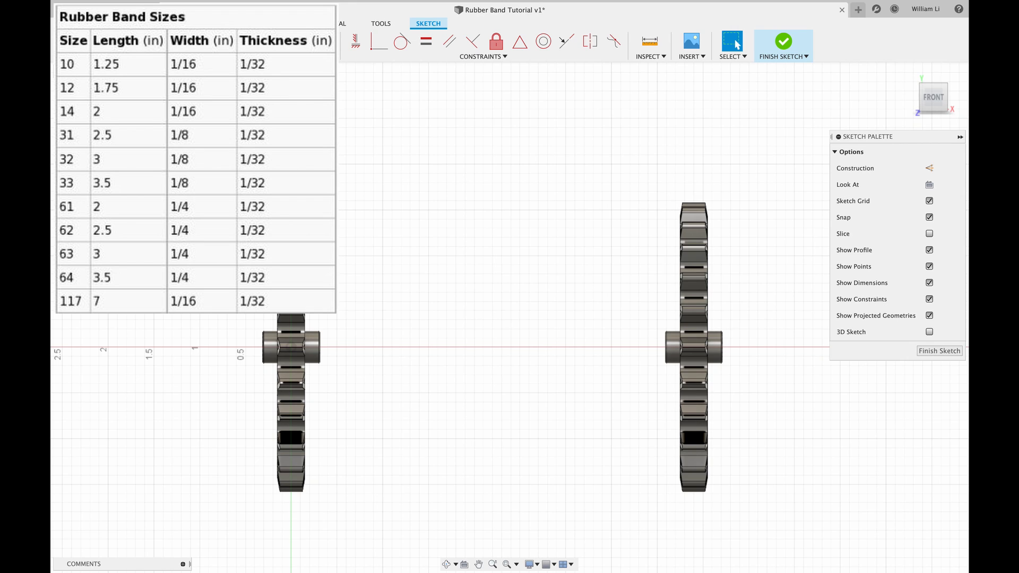
Draw a first 2-point rectangle, then delete the misplaced small rectangle
{"action": "left_click", "coordinate": [156, 42]}
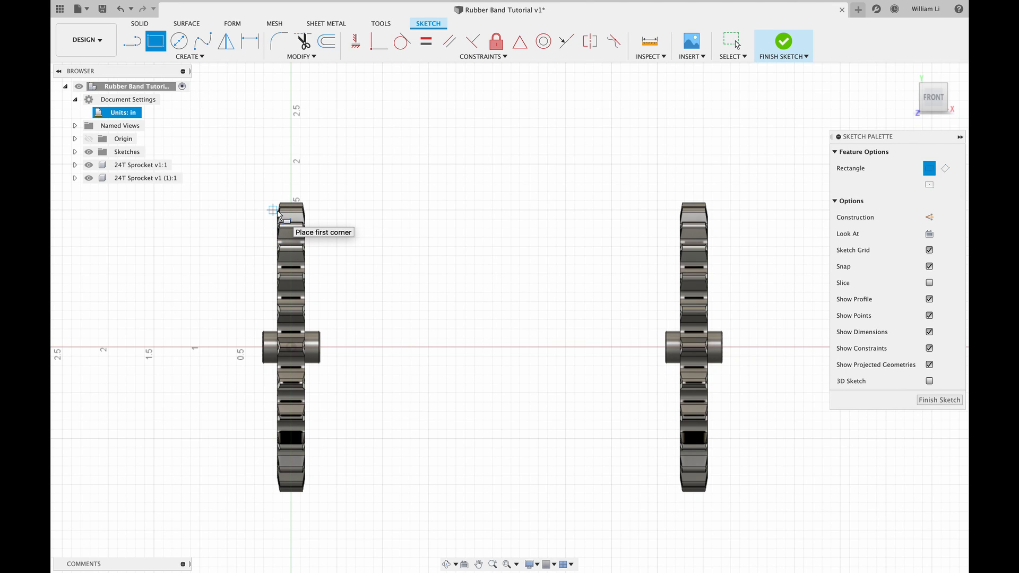
{"action": "left_click", "coordinate": [280, 215]}
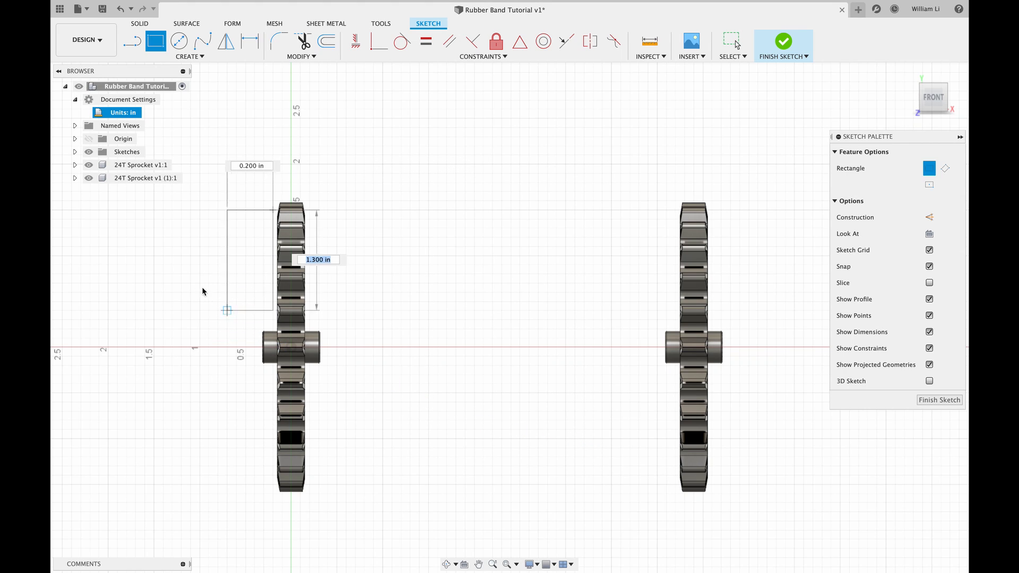
{"action": "left_click", "coordinate": [239, 259]}
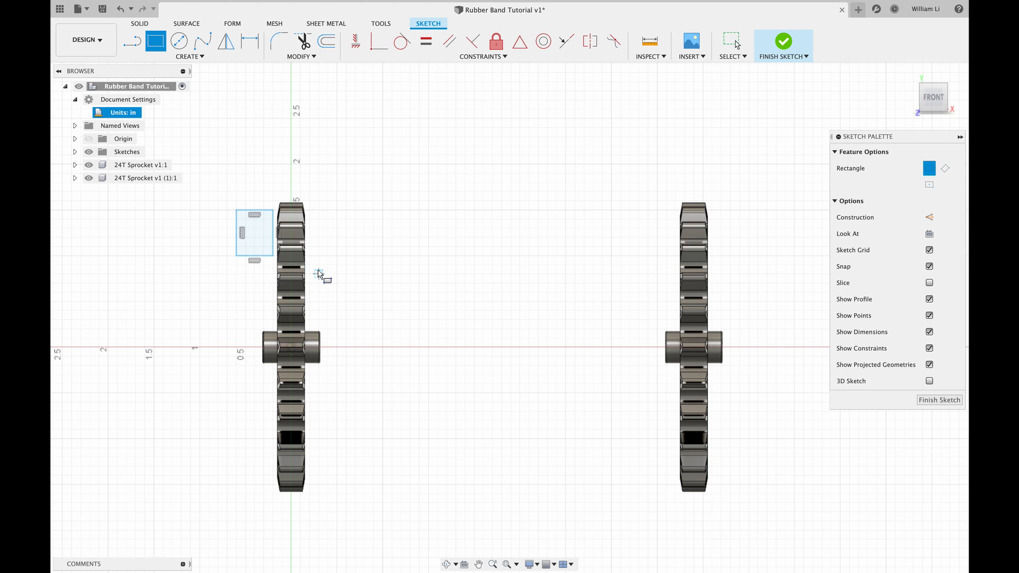
{"action": "key", "text": "Escape"}
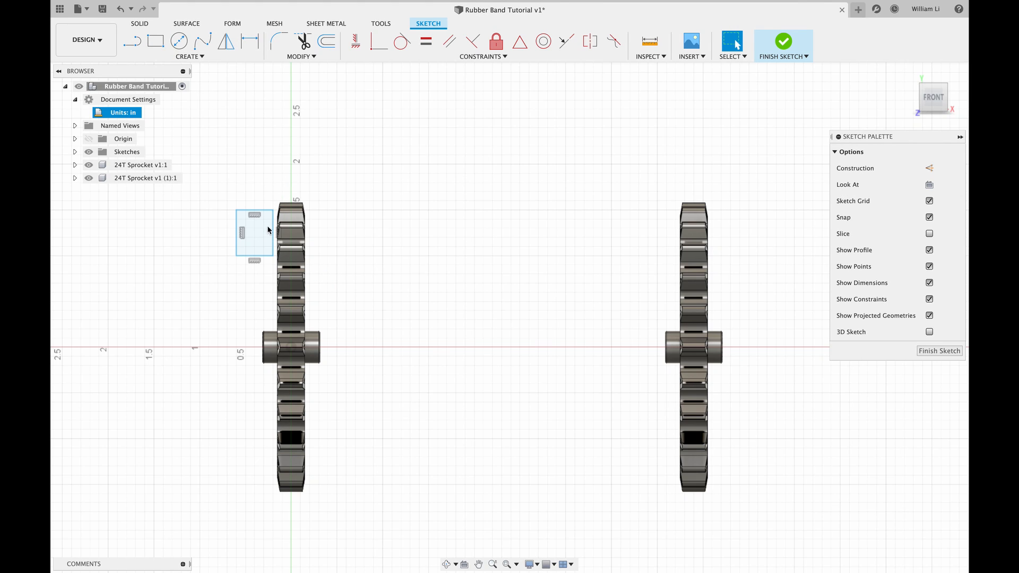
{"action": "key", "text": "Delete"}
Redraw the rectangle from the left sprocket's top to the right sprocket's bottom and finish the sketch
{"action": "left_click", "coordinate": [156, 42]}
{"action": "scroll", "coordinate": [283, 213], "scroll_direction": "up", "scroll_amount": 5}
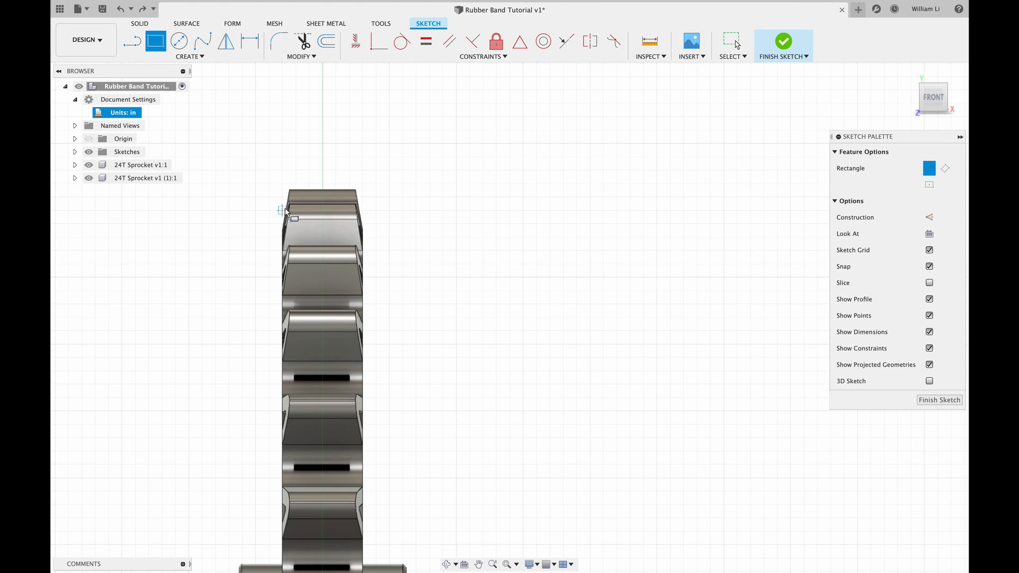
{"action": "left_click", "coordinate": [240, 214]}
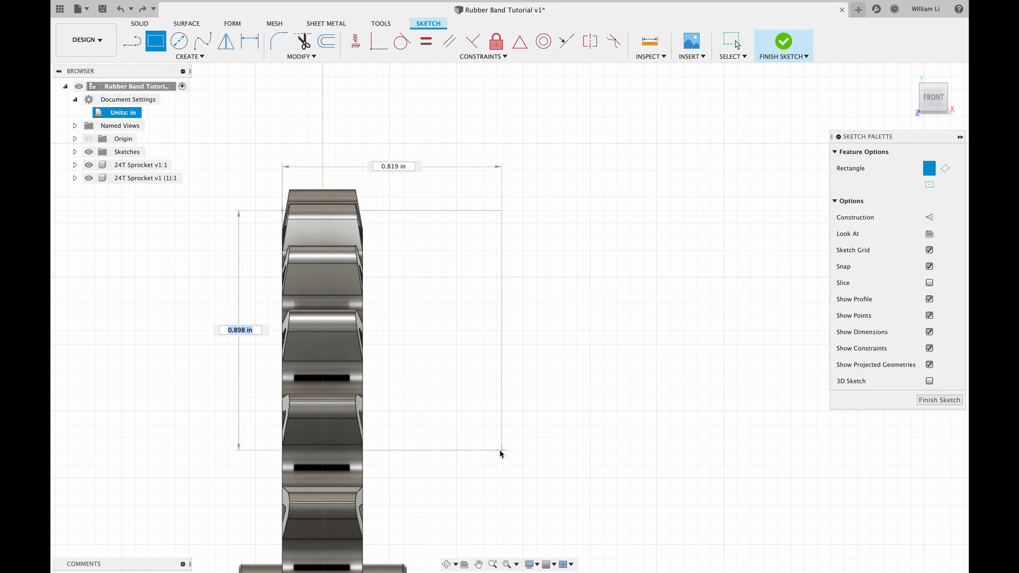
{"action": "scroll", "coordinate": [355, 443], "scroll_direction": "down", "scroll_amount": 4}
{"action": "scroll", "coordinate": [355, 444], "scroll_direction": "down", "scroll_amount": 3}
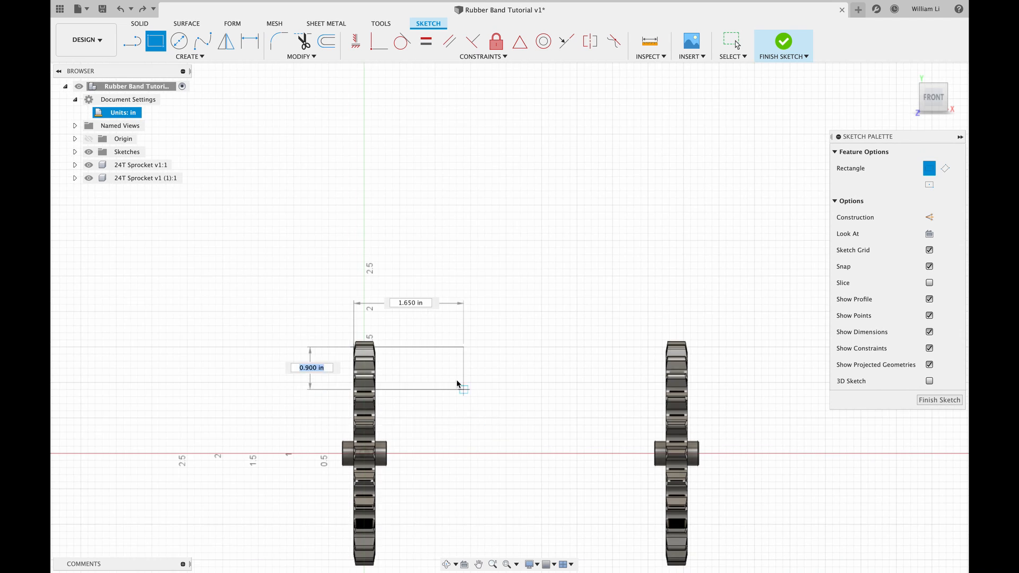
{"action": "scroll", "coordinate": [617, 395], "scroll_direction": "up", "scroll_amount": 3}
{"action": "scroll", "coordinate": [617, 395], "scroll_direction": "up", "scroll_amount": 4}
{"action": "scroll", "coordinate": [637, 414], "scroll_direction": "down", "scroll_amount": 4}
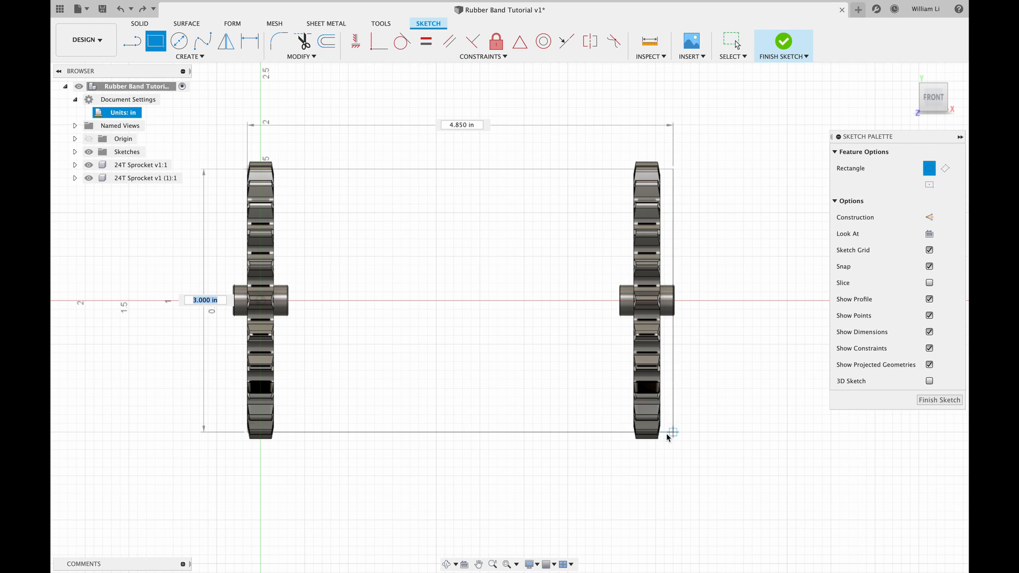
{"action": "scroll", "coordinate": [660, 433], "scroll_direction": "up", "scroll_amount": 6}
{"action": "scroll", "coordinate": [660, 438], "scroll_direction": "up", "scroll_amount": 3}
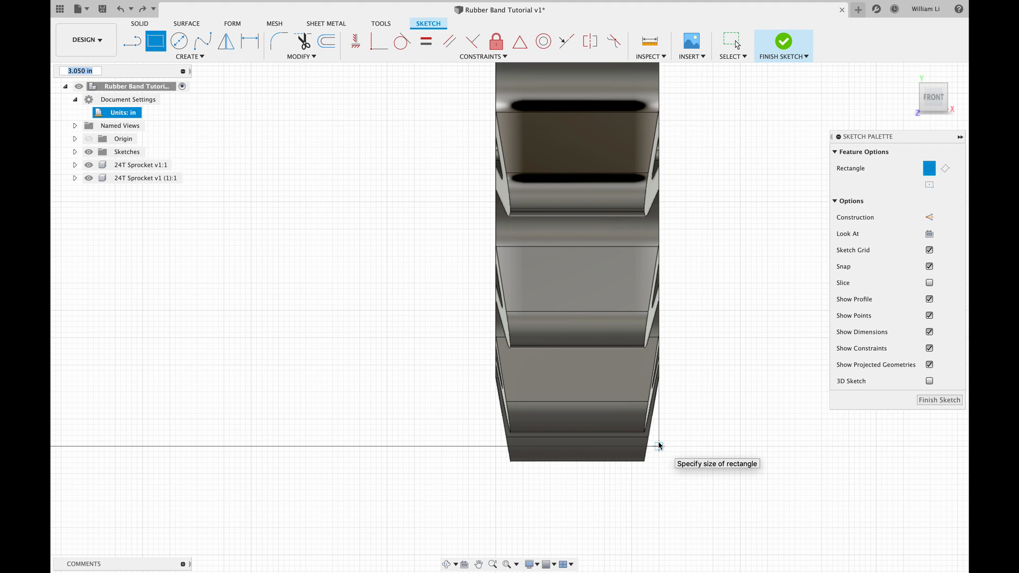
{"action": "left_click", "coordinate": [661, 441]}
{"action": "scroll", "coordinate": [660, 442], "scroll_direction": "down", "scroll_amount": 5}
{"action": "scroll", "coordinate": [714, 424], "scroll_direction": "up", "scroll_amount": 2}
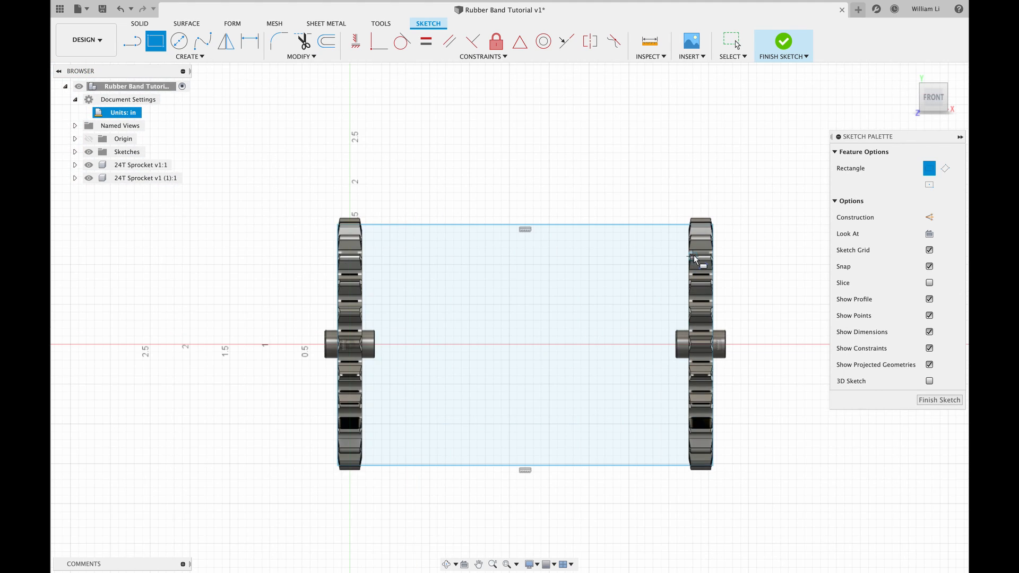
{"action": "left_click", "coordinate": [786, 40]}
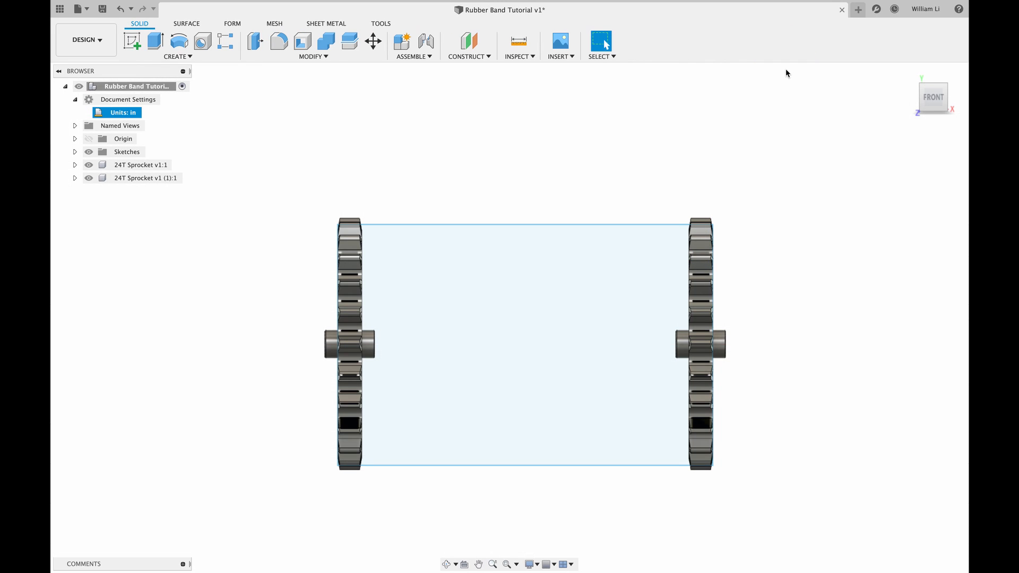
Extrude the rectangle profile with a 1"/4 distance
{"action": "left_click", "coordinate": [711, 130]}
{"action": "left_click", "coordinate": [643, 295]}
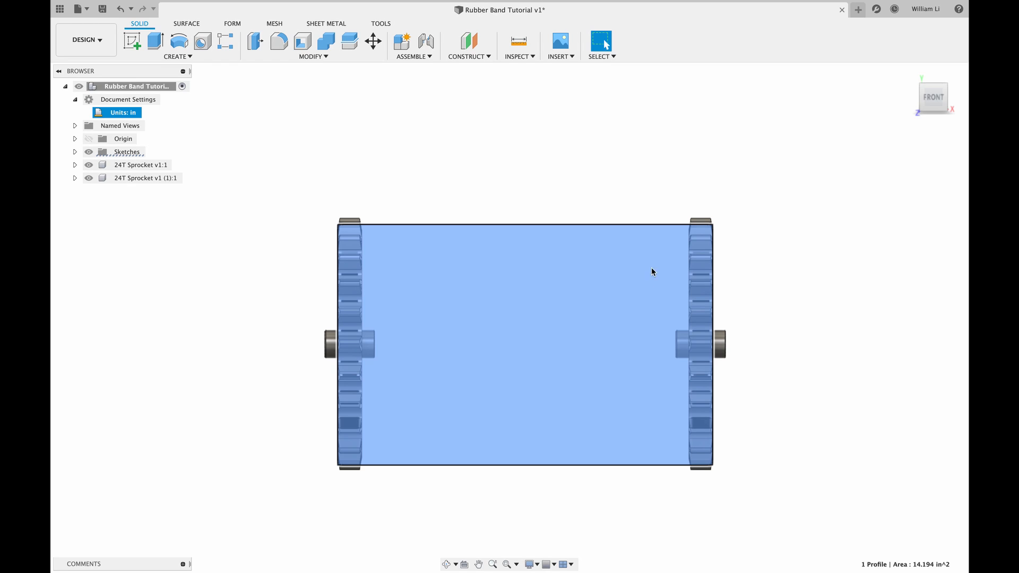
{"action": "key", "text": "e"}
{"action": "left_click", "coordinate": [947, 89]}
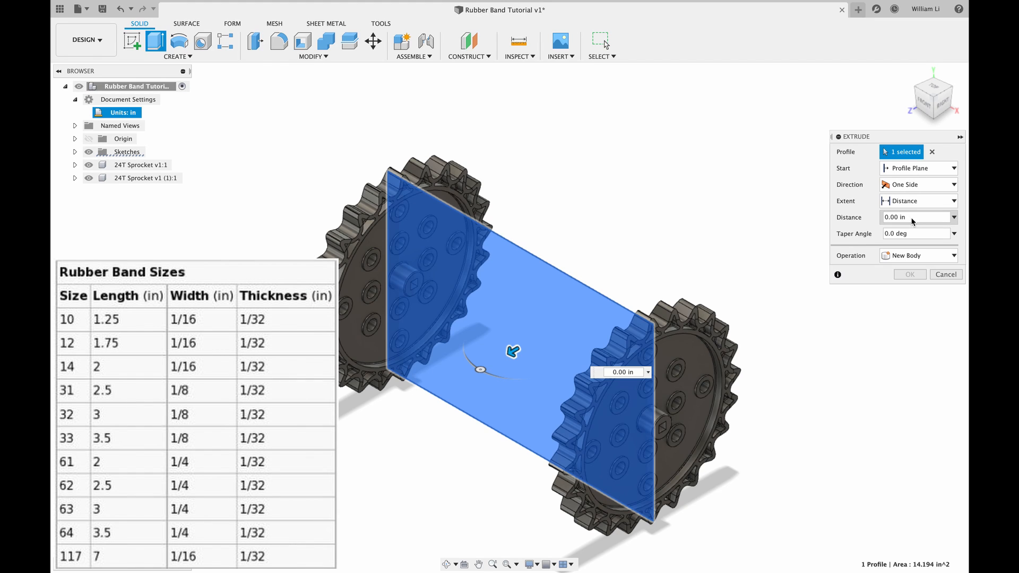
{"action": "double_click", "coordinate": [911, 218]}
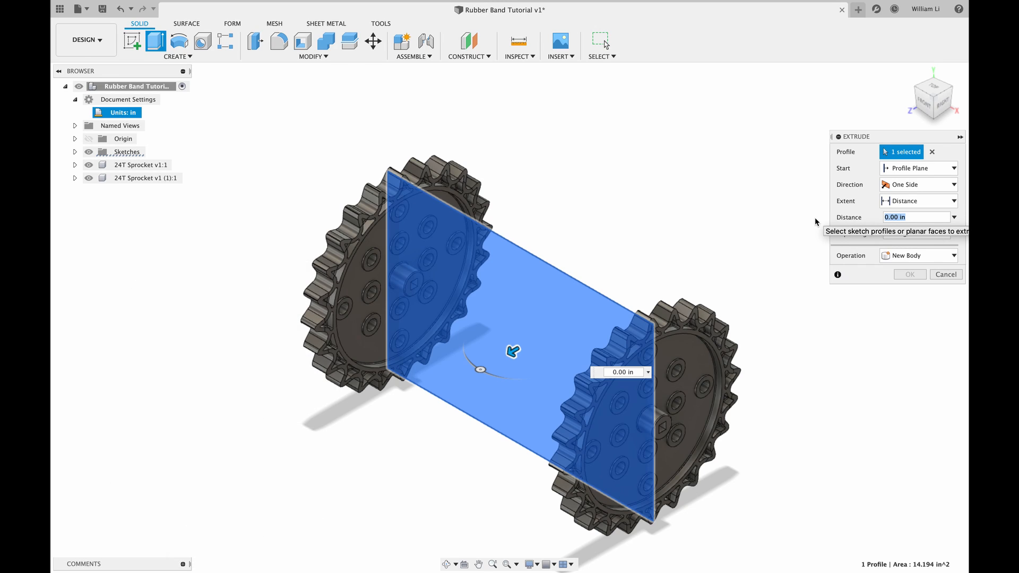
{"action": "type", "text": "1"}
{"action": "type", "text": "\""}
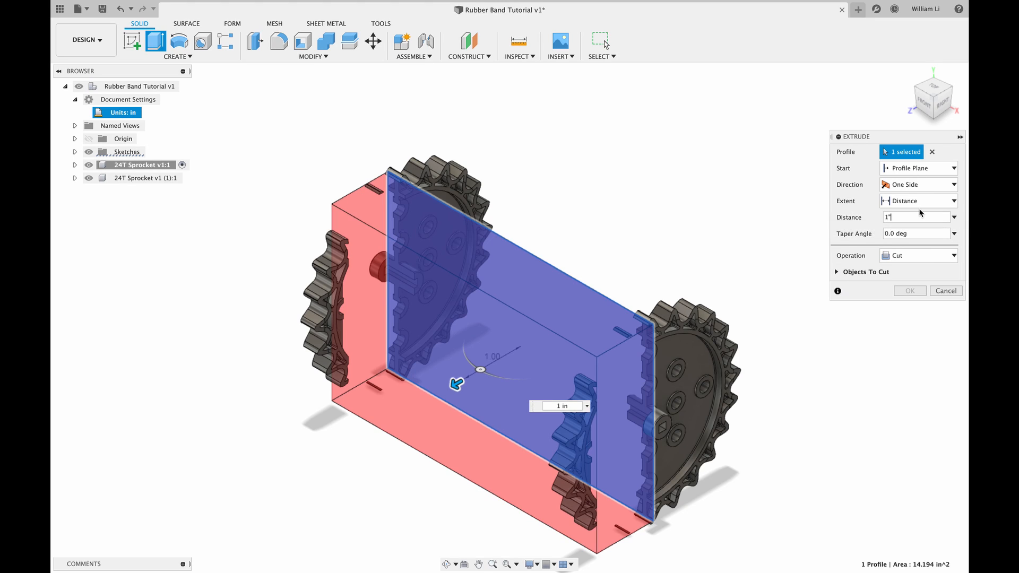
{"action": "type", "text": "4"}
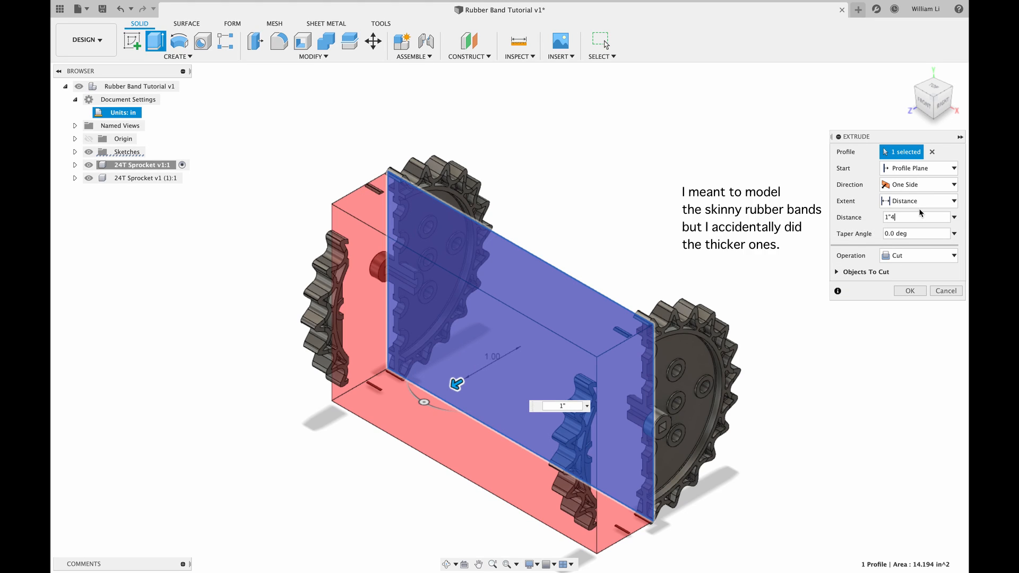
{"action": "key", "text": "BackSpace"}
{"action": "type", "text": "/4"}
{"action": "key", "text": "Return"}
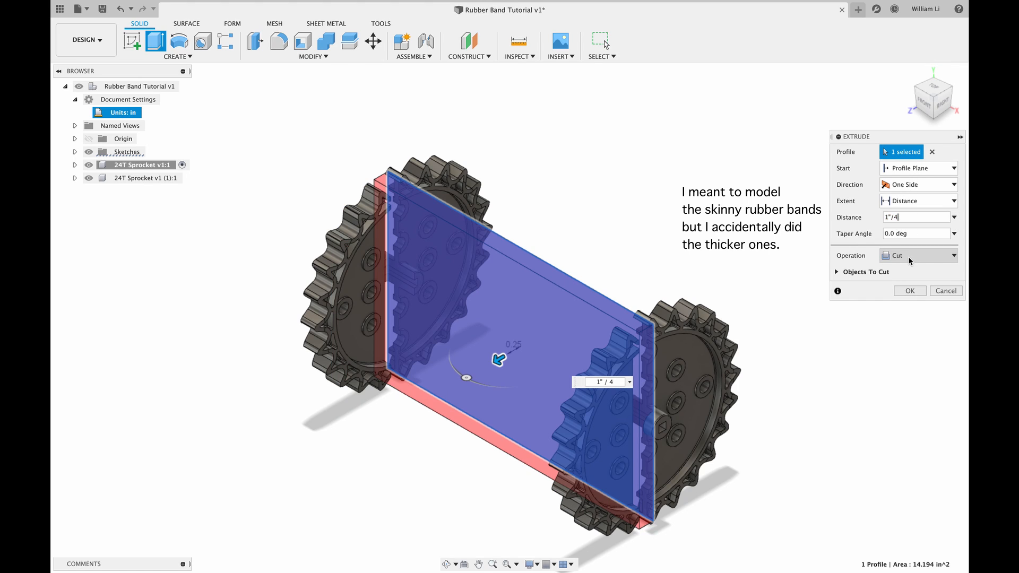
Set the extrude operation to New Body and confirm Extrude1
{"action": "left_click", "coordinate": [909, 256]}
{"action": "left_click", "coordinate": [908, 305]}
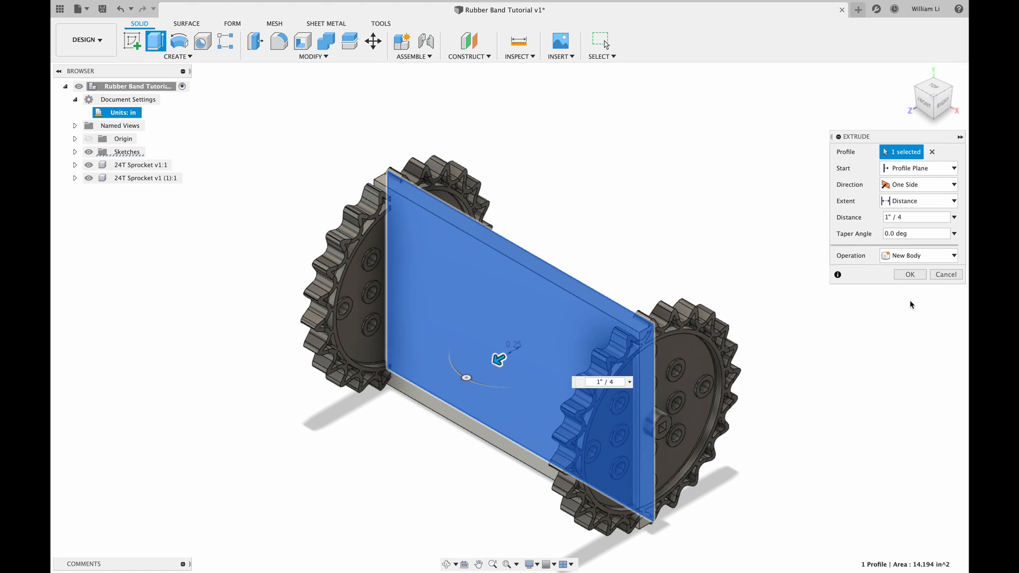
{"action": "left_click", "coordinate": [915, 274]}
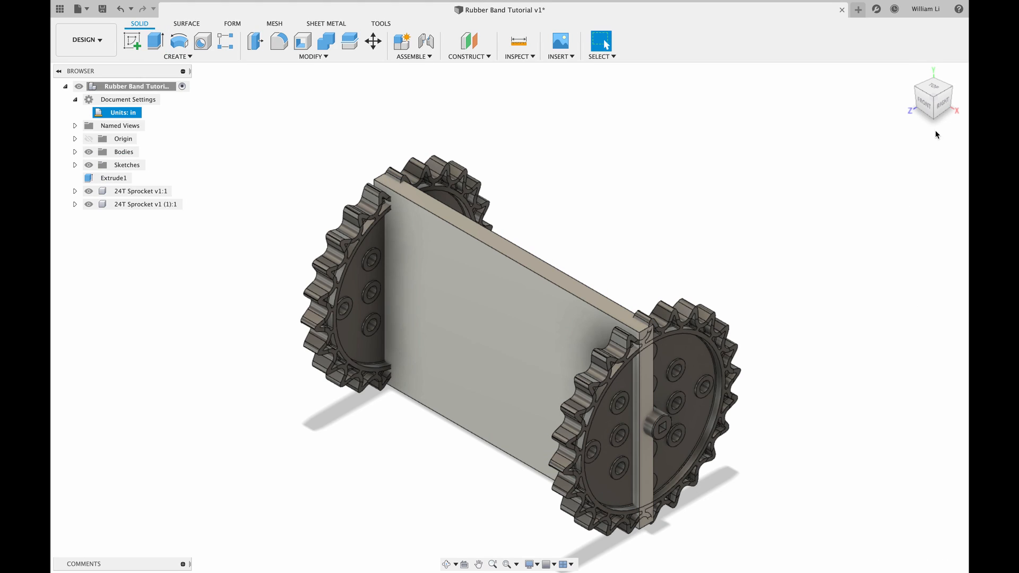
Start Shell on the extruded band and add the back face to the faces removed
{"action": "left_click", "coordinate": [922, 103]}
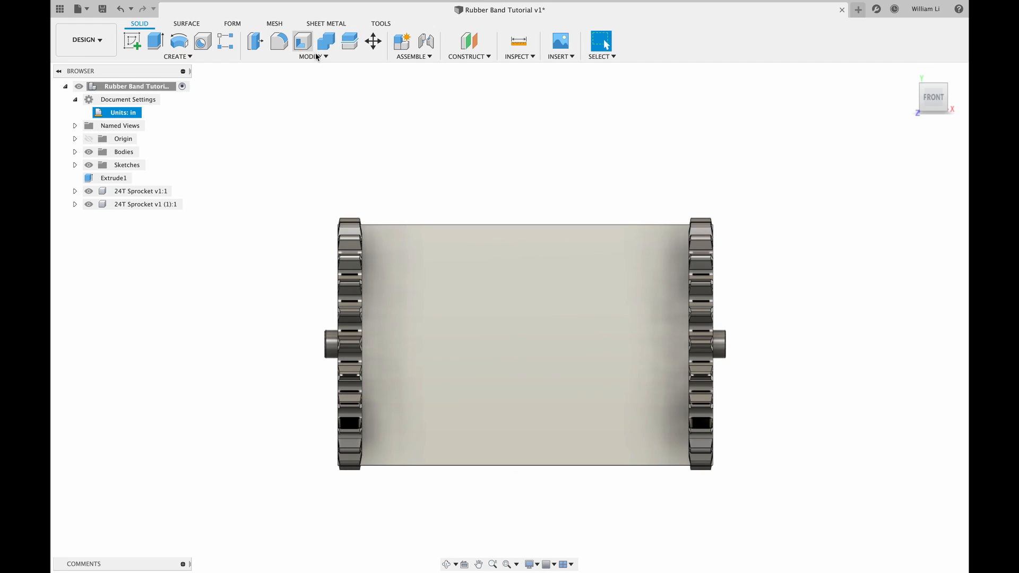
{"action": "left_click", "coordinate": [318, 56]}
{"action": "left_click", "coordinate": [541, 323]}
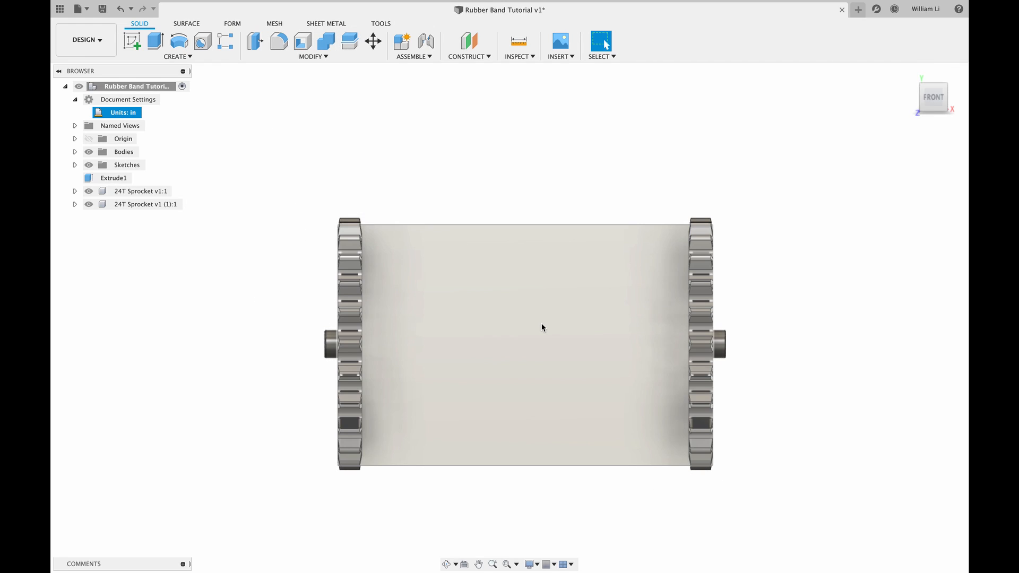
{"action": "left_click", "coordinate": [946, 88]}
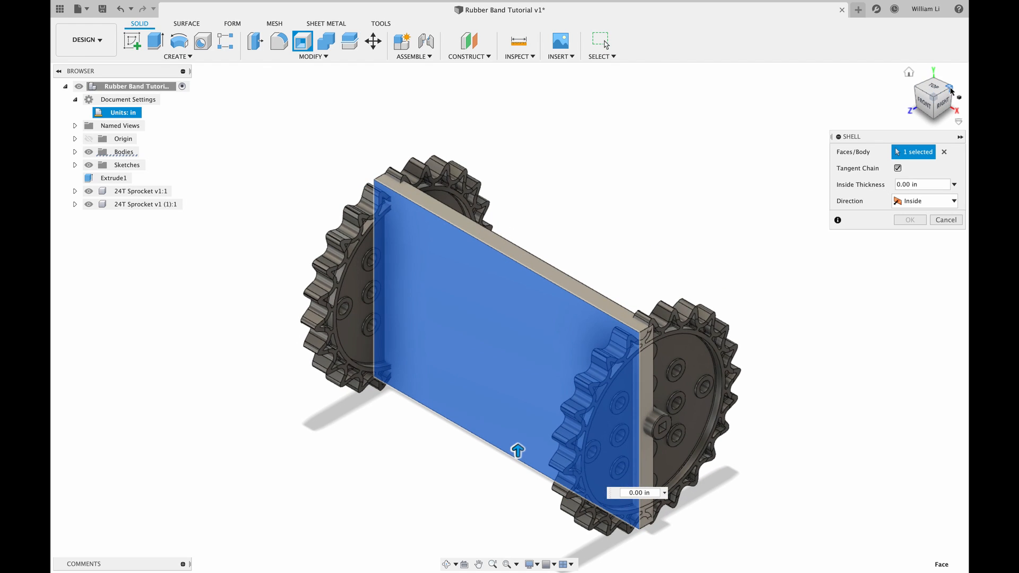
{"action": "left_click", "coordinate": [952, 91]}
{"action": "left_click", "coordinate": [494, 335]}
{"action": "left_click", "coordinate": [924, 103]}
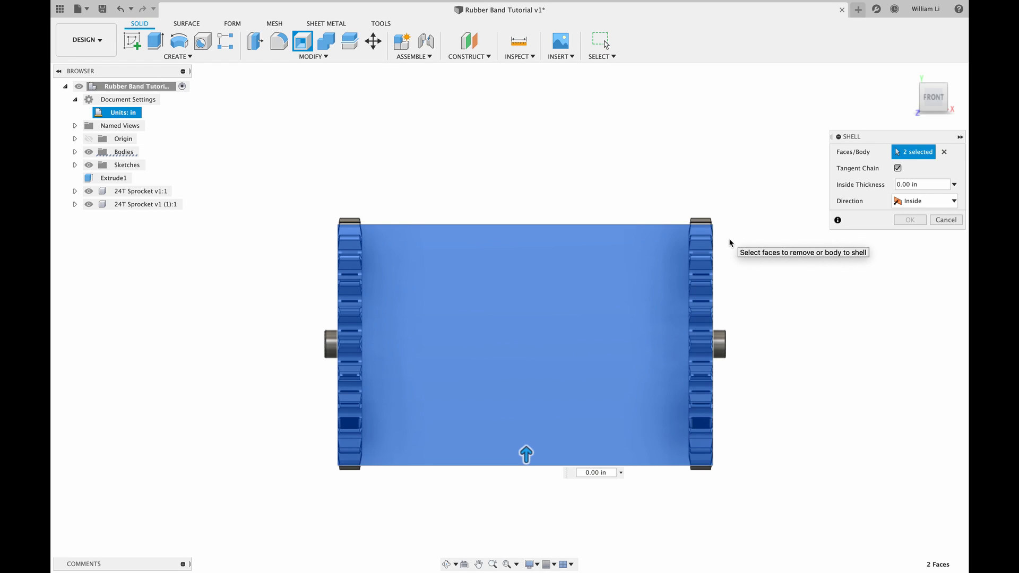
Hollow the band with a 1/32 in wall thickness and confirm the shell
{"action": "left_click", "coordinate": [923, 184]}
{"action": "type", "text": "1\"/32"}
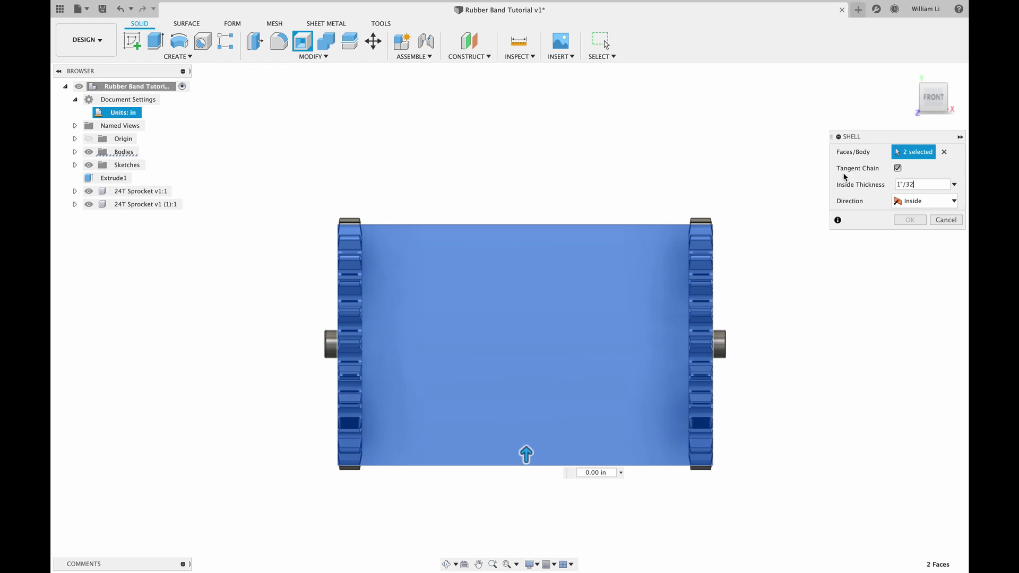
{"action": "key", "text": "Return"}
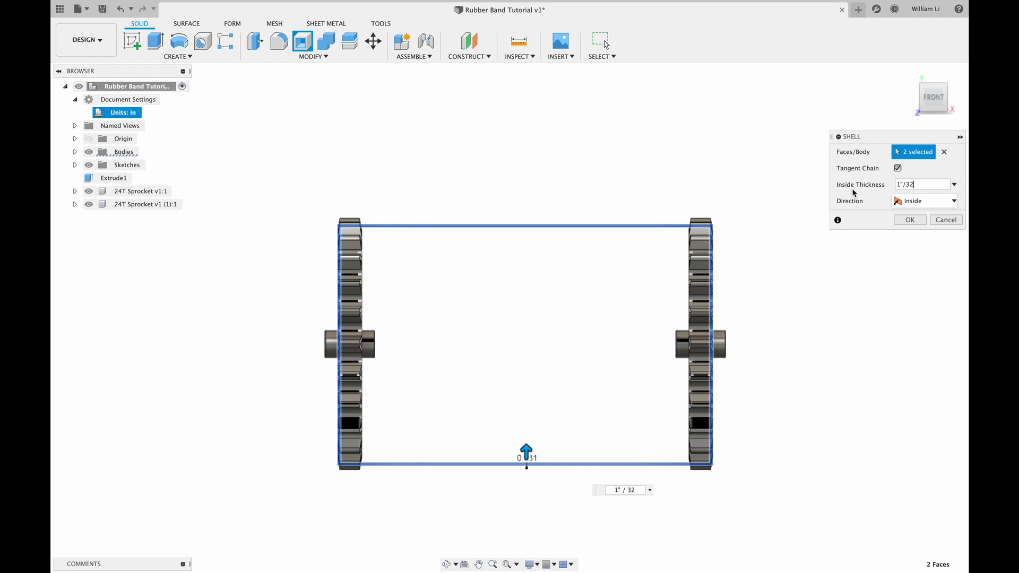
{"action": "left_click", "coordinate": [910, 220]}
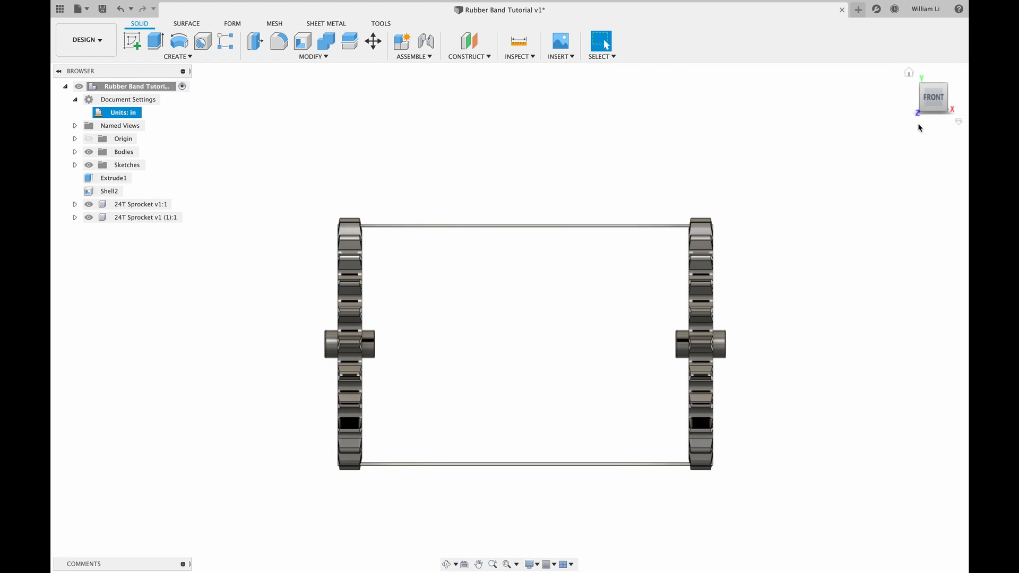
Orbit the assembly with the ViewCube and settle on the straight right-side view of a sprocket
{"action": "left_click", "coordinate": [947, 86]}
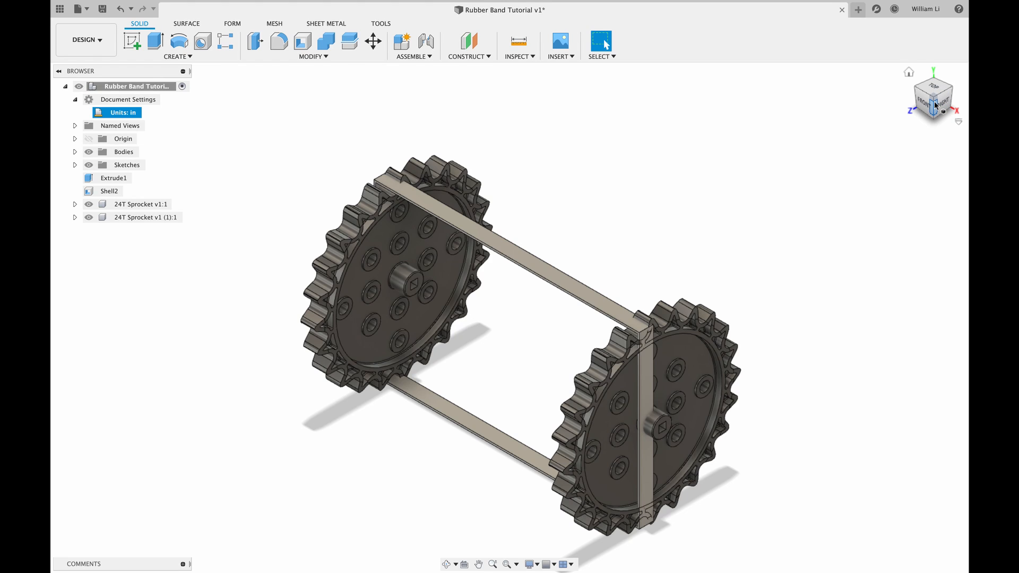
{"action": "left_click", "coordinate": [925, 102]}
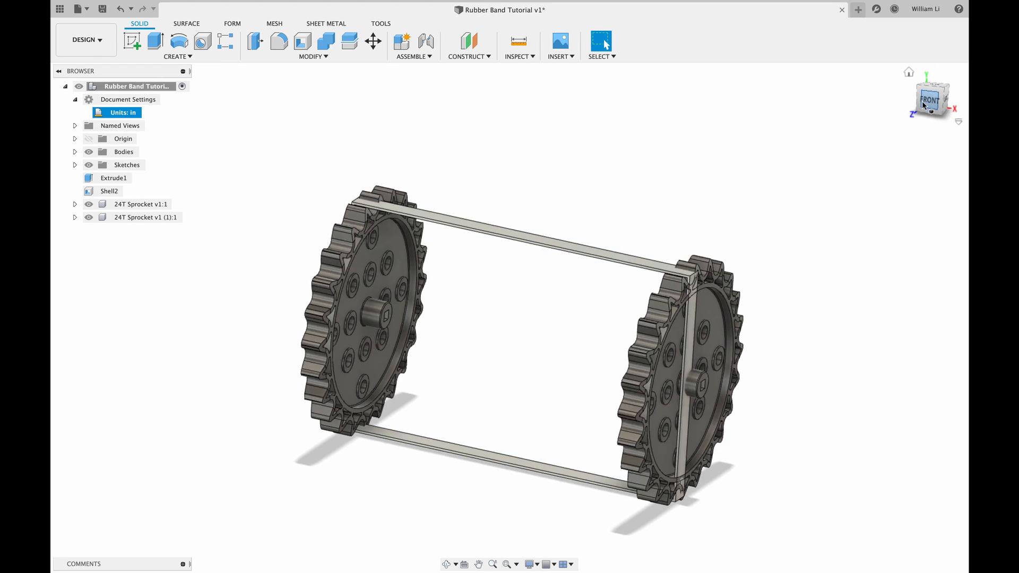
{"action": "scroll", "coordinate": [590, 277], "scroll_direction": "up", "scroll_amount": 2}
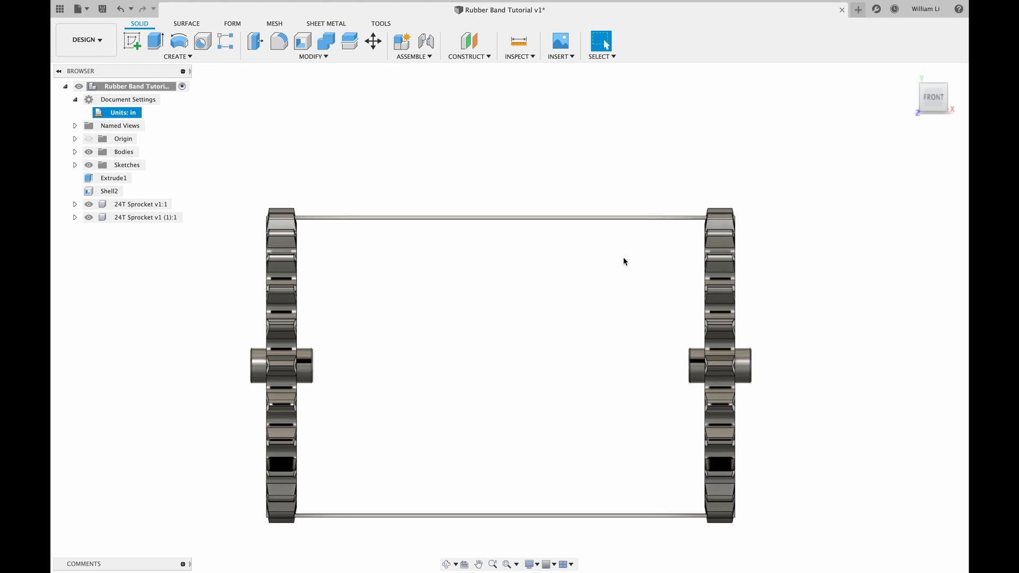
{"action": "left_click", "coordinate": [946, 88]}
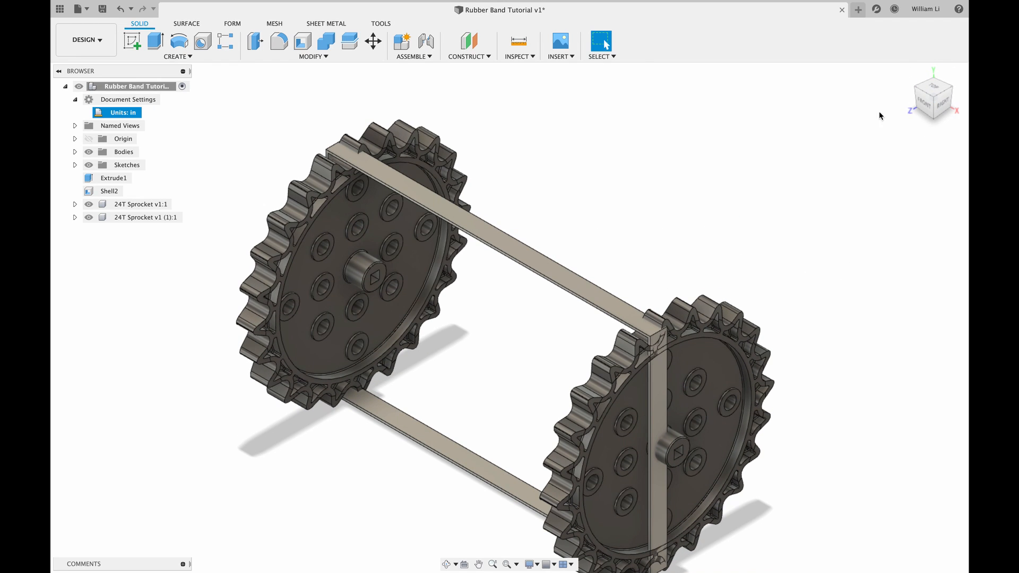
{"action": "left_click", "coordinate": [914, 86]}
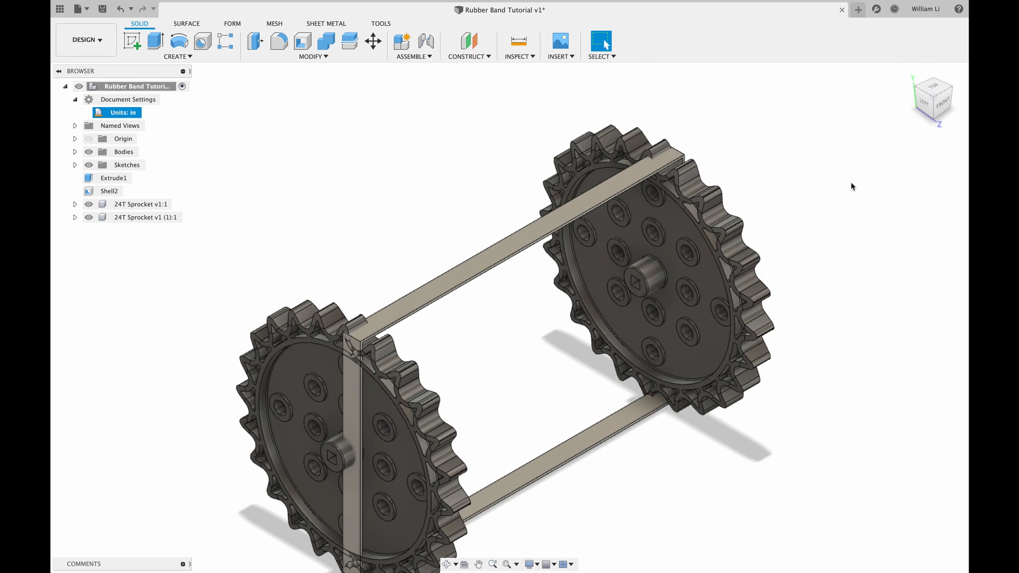
{"action": "left_click", "coordinate": [941, 102]}
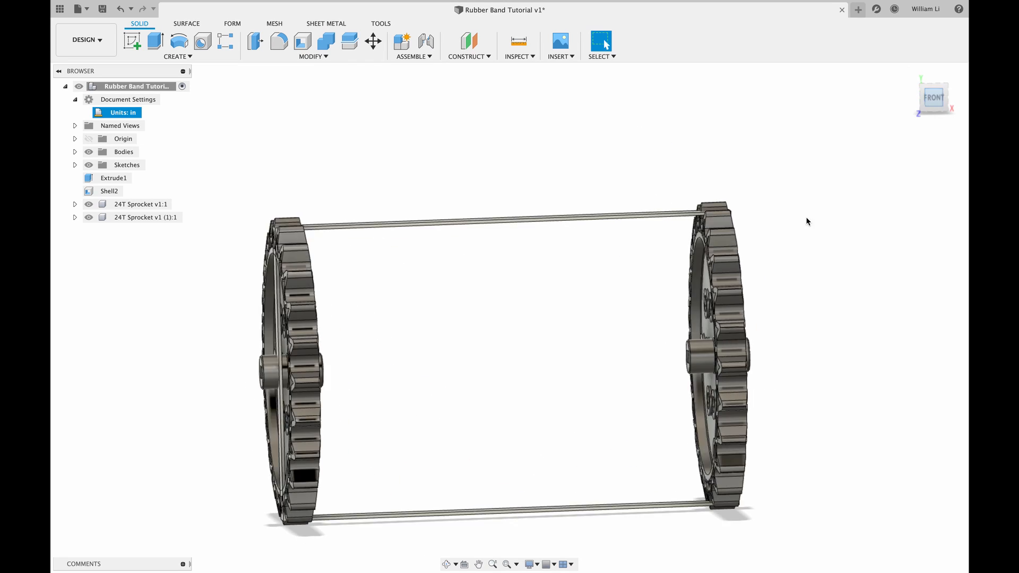
{"action": "left_click", "coordinate": [946, 90]}
{"action": "left_click", "coordinate": [935, 102]}
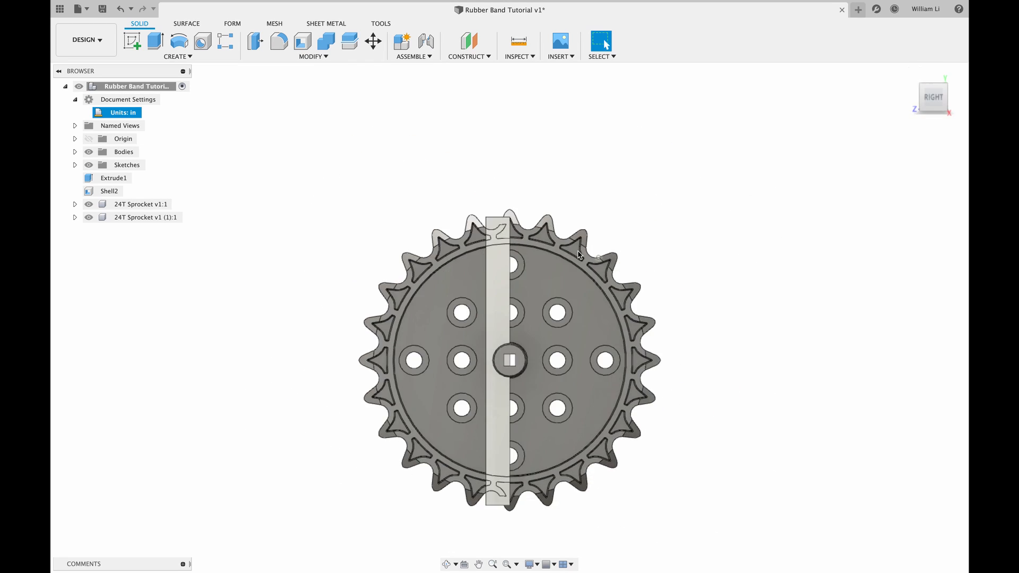
{"action": "scroll", "coordinate": [528, 330], "scroll_direction": "up", "scroll_amount": 2}
{"action": "scroll", "coordinate": [528, 330], "scroll_direction": "down", "scroll_amount": 2}
{"action": "scroll", "coordinate": [493, 318], "scroll_direction": "up", "scroll_amount": 4}
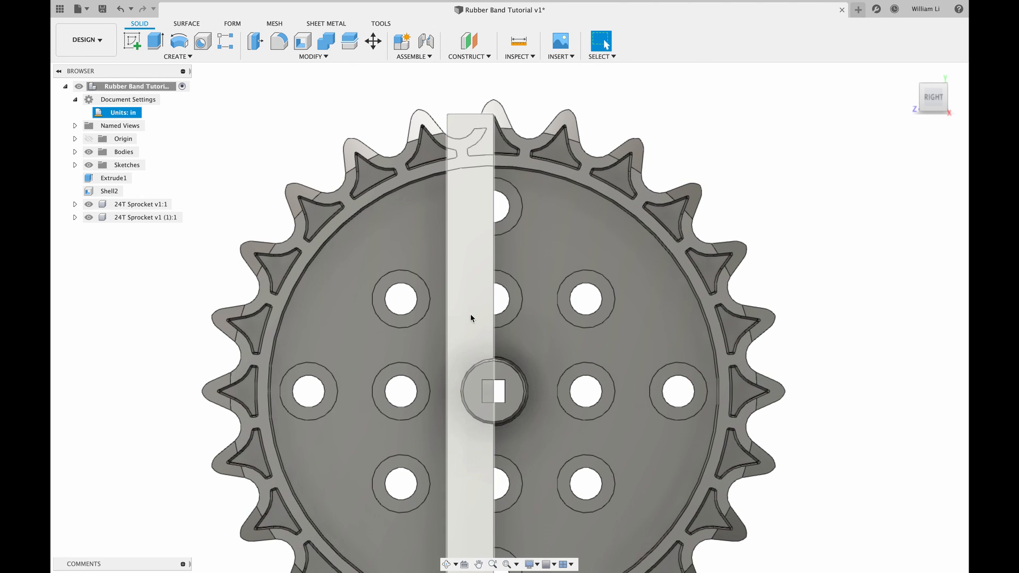
Select the band strip face and pick Body1 under the Bodies list
{"action": "left_click", "coordinate": [466, 318]}
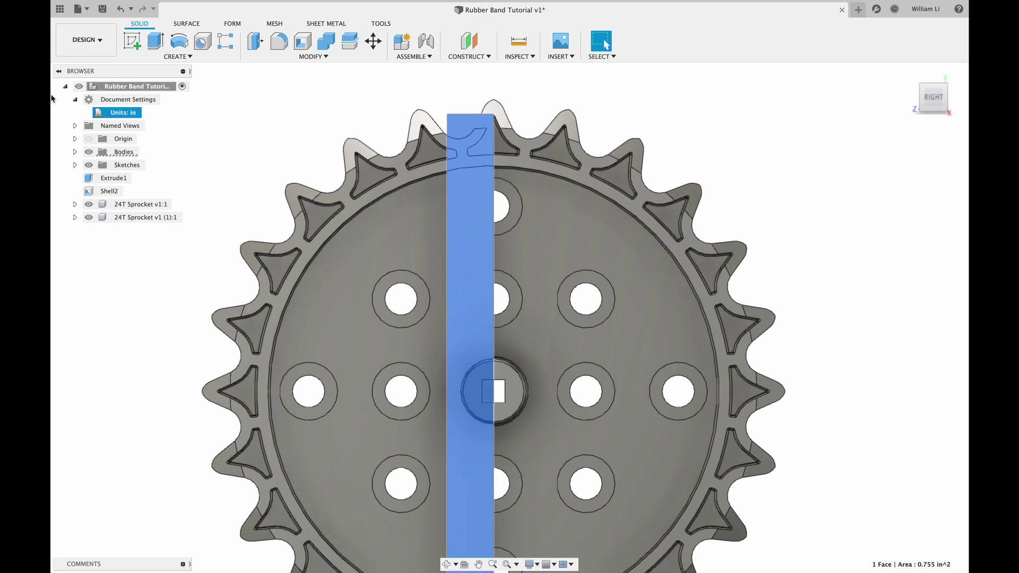
{"action": "left_click", "coordinate": [76, 151]}
{"action": "left_click", "coordinate": [132, 165]}
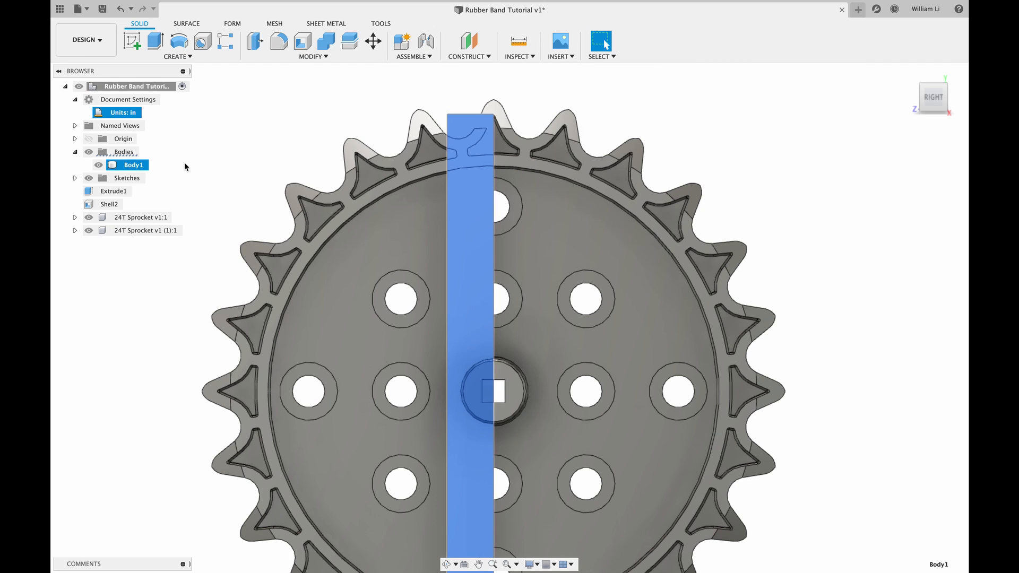
Start Move/Copy on Body1, set a pivot on the band and nudge it slightly sideways
{"action": "left_click", "coordinate": [132, 165]}
{"action": "key", "text": "m"}
{"action": "left_click", "coordinate": [470, 319]}
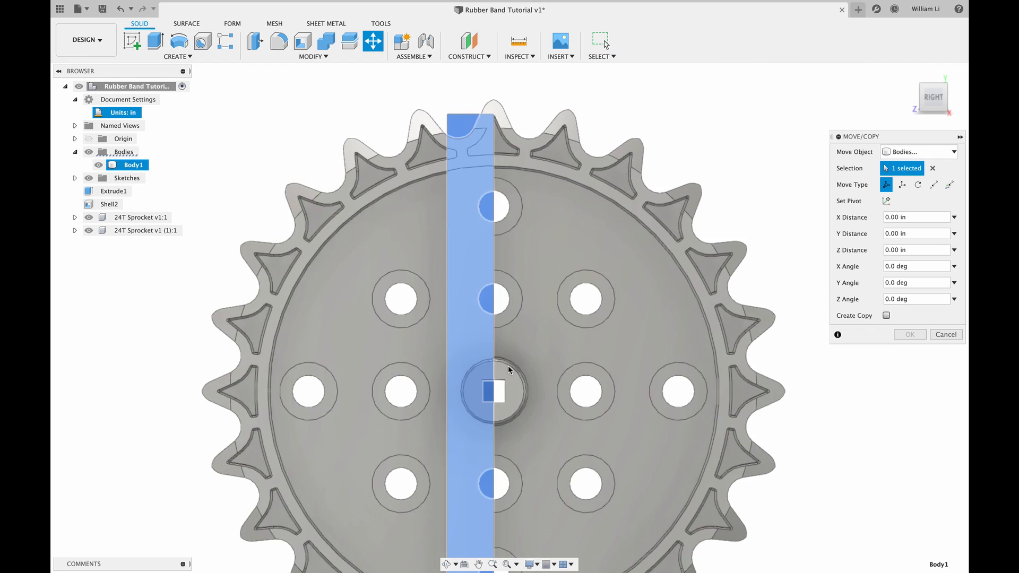
{"action": "left_click", "coordinate": [886, 201]}
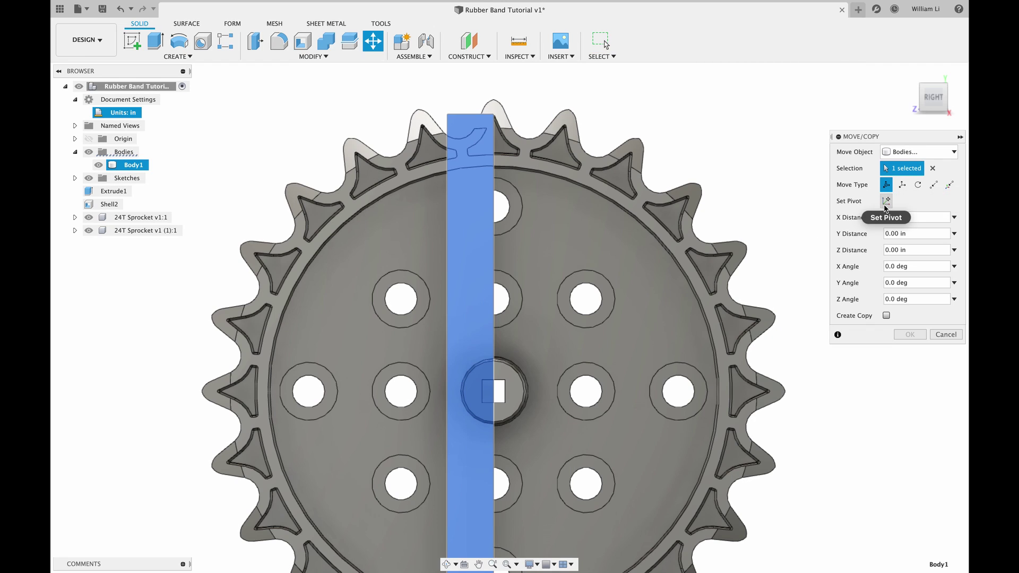
{"action": "left_click", "coordinate": [488, 317]}
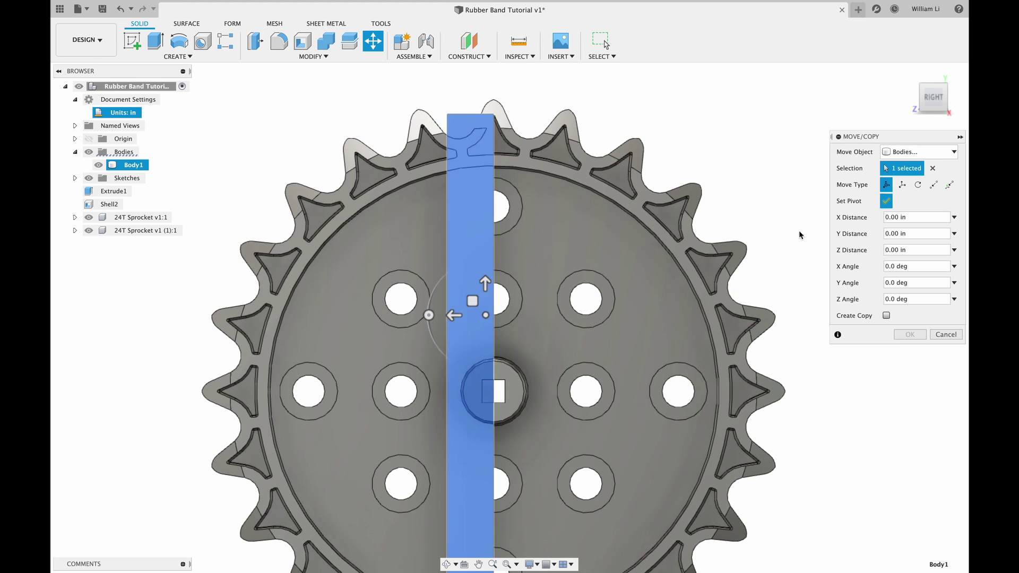
{"action": "left_click", "coordinate": [886, 202]}
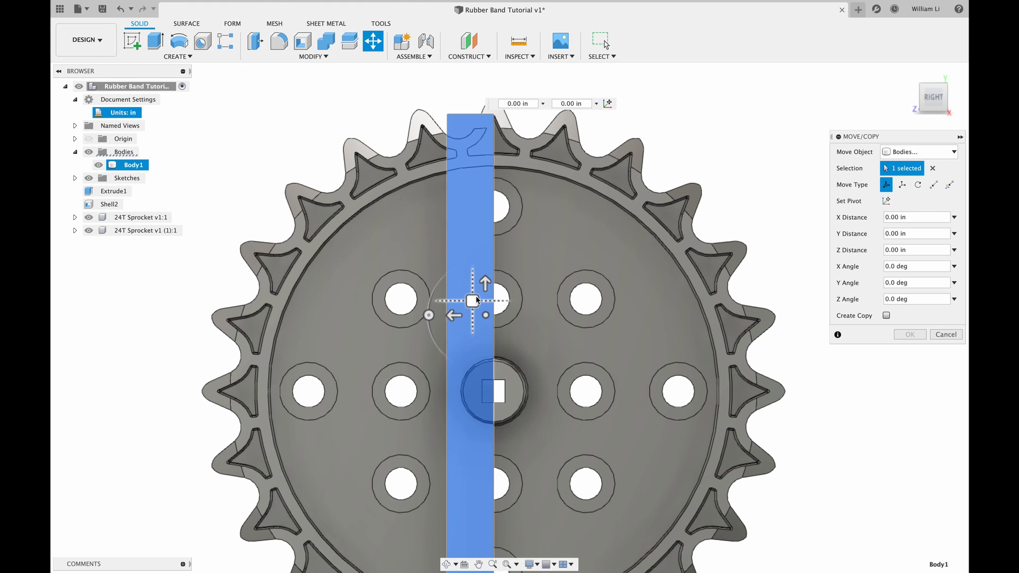
{"action": "left_click_drag", "start_coordinate": [472, 300], "coordinate": [497, 299]}
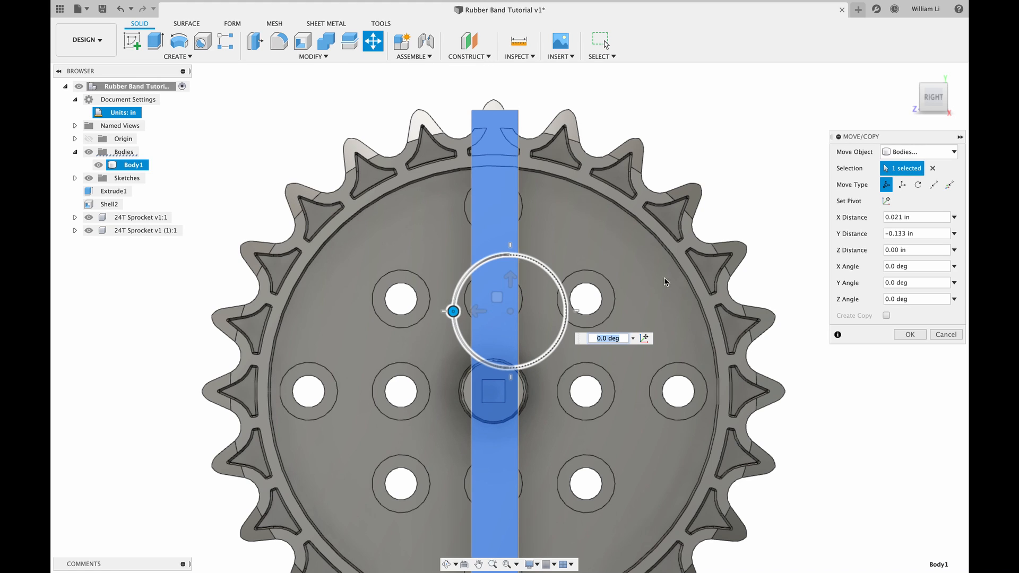
Reset the pivot to the sprocket's centre hole and tilt the band -7° about it
{"action": "left_click", "coordinate": [886, 200]}
{"action": "left_click", "coordinate": [490, 398]}
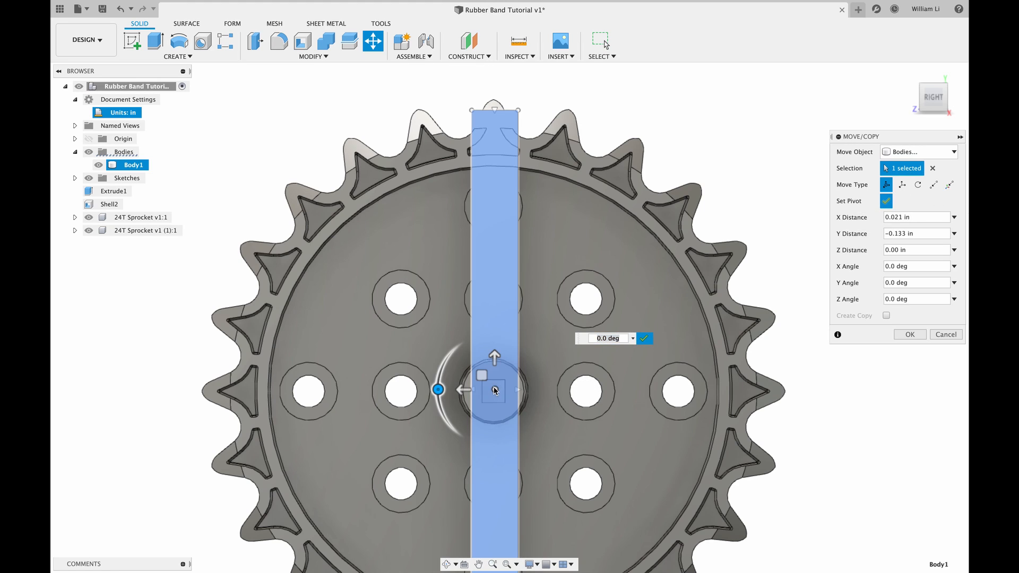
{"action": "left_click", "coordinate": [886, 201]}
{"action": "left_click_drag", "start_coordinate": [438, 389], "coordinate": [439, 379]}
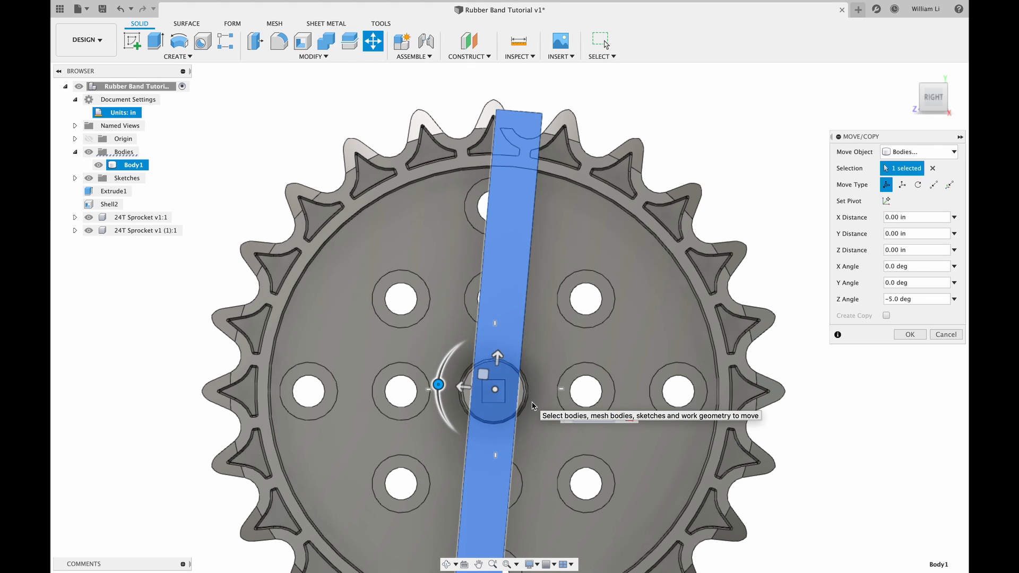
{"action": "type", "text": "-6"}
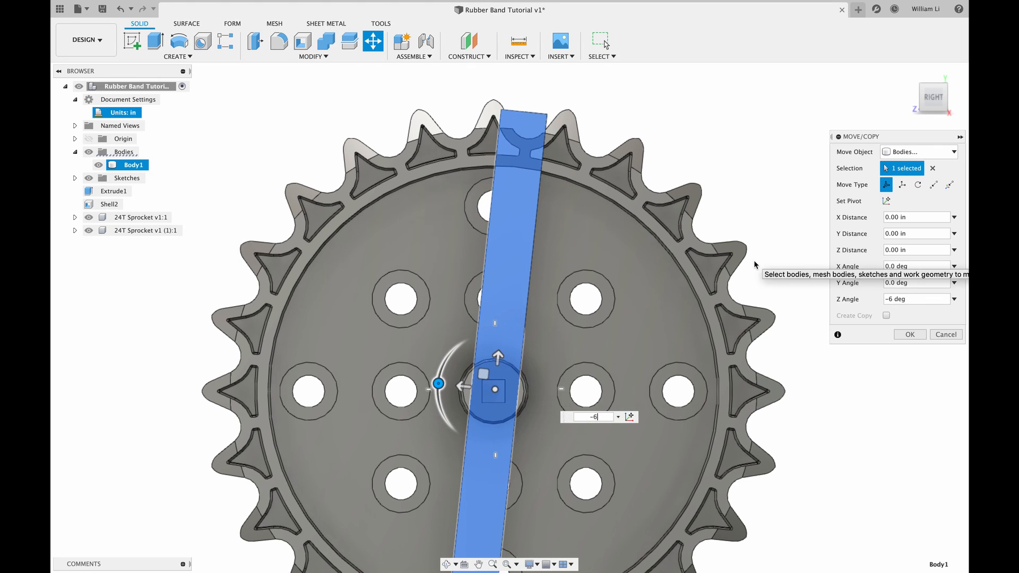
{"action": "type", "text": "7"}
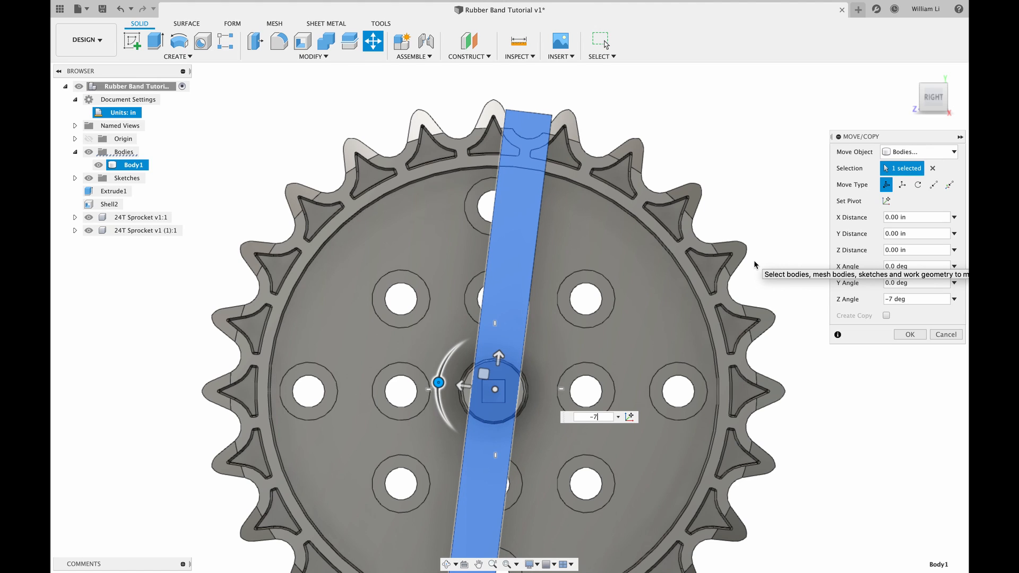
{"action": "left_click", "coordinate": [910, 335]}
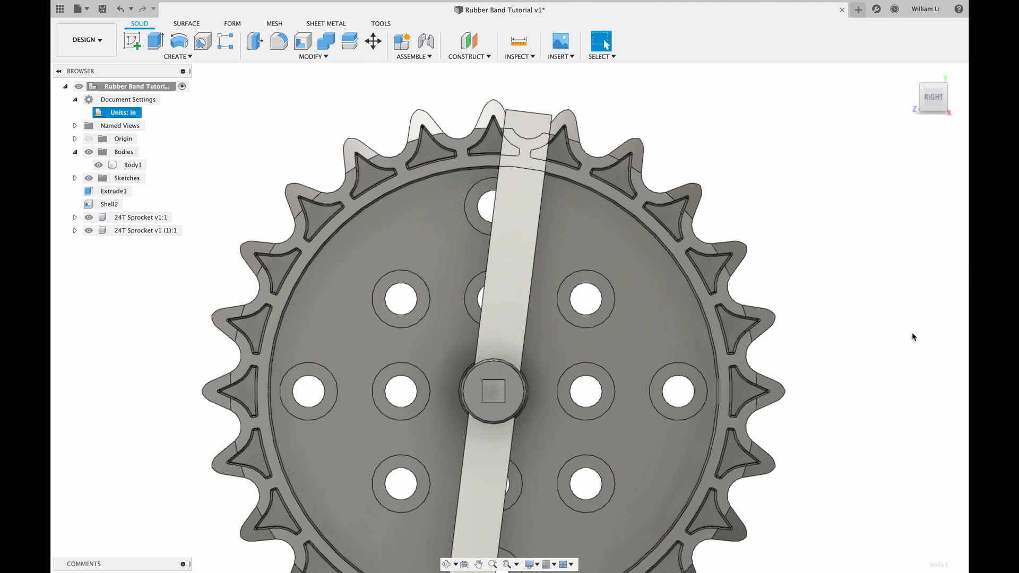
Rotate a new band copy 15 degrees about the sprocket-centre pivot and apply it
{"action": "mouse_move", "coordinate": [120, 112]}
{"action": "left_click", "coordinate": [132, 165]}
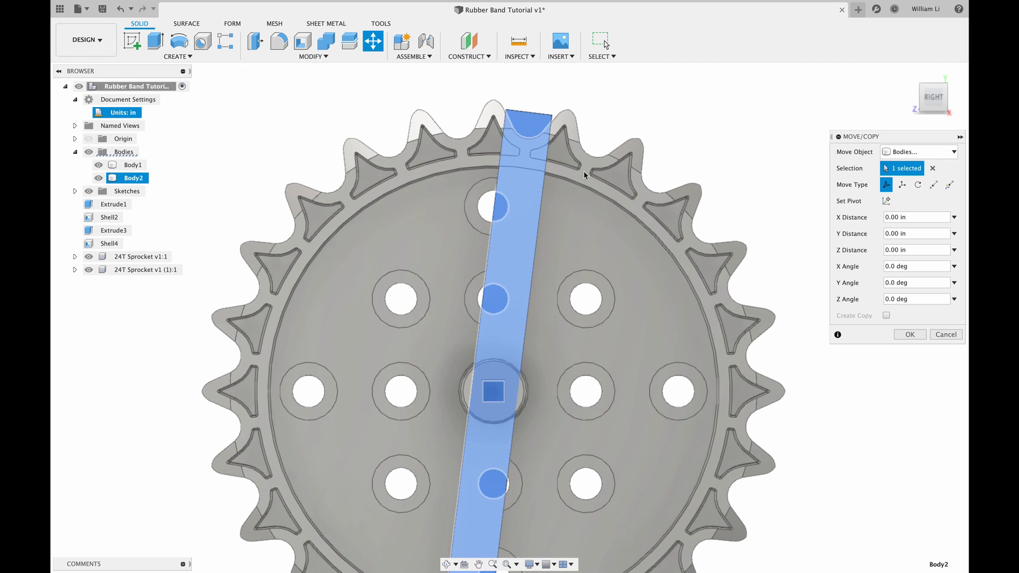
{"action": "left_click", "coordinate": [887, 201]}
{"action": "left_click", "coordinate": [494, 390]}
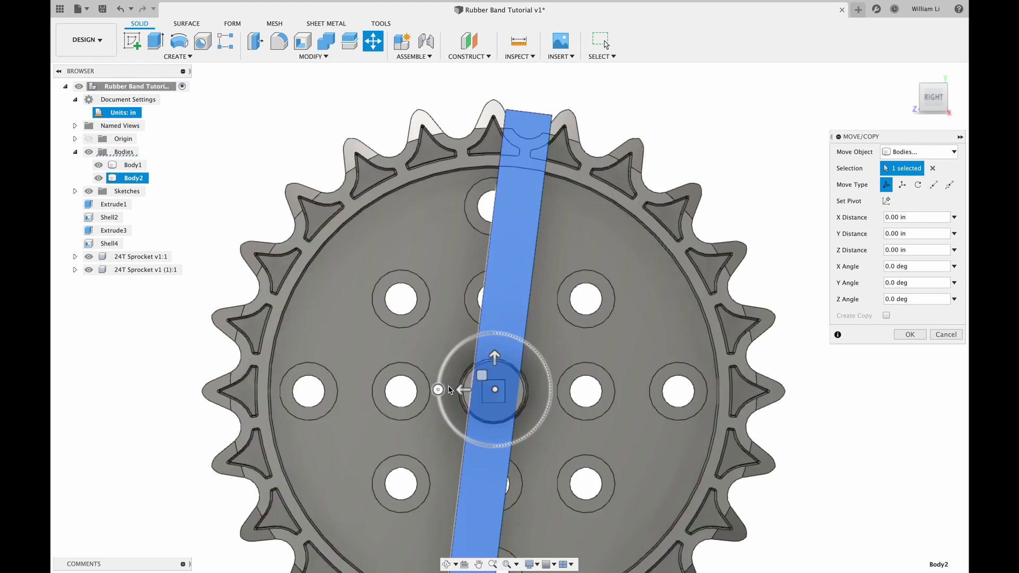
{"action": "left_click", "coordinate": [887, 201]}
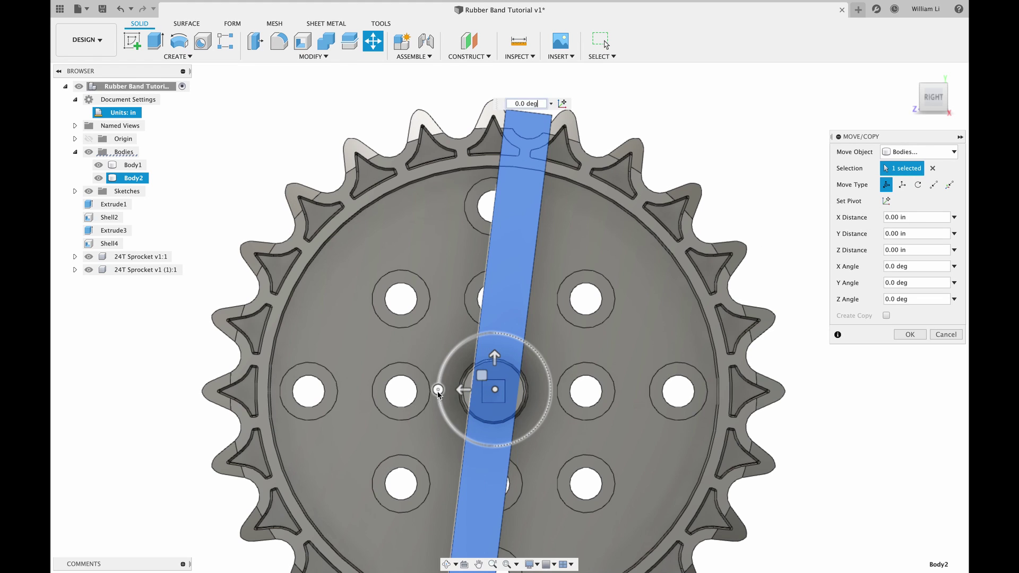
{"action": "left_click_drag", "start_coordinate": [439, 390], "coordinate": [440, 376]}
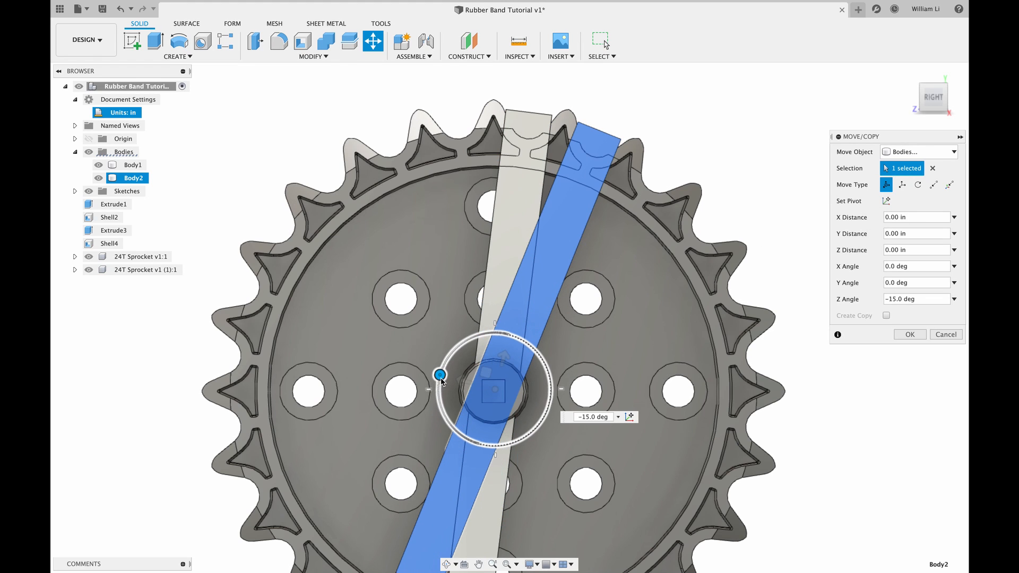
{"action": "left_click", "coordinate": [908, 335]}
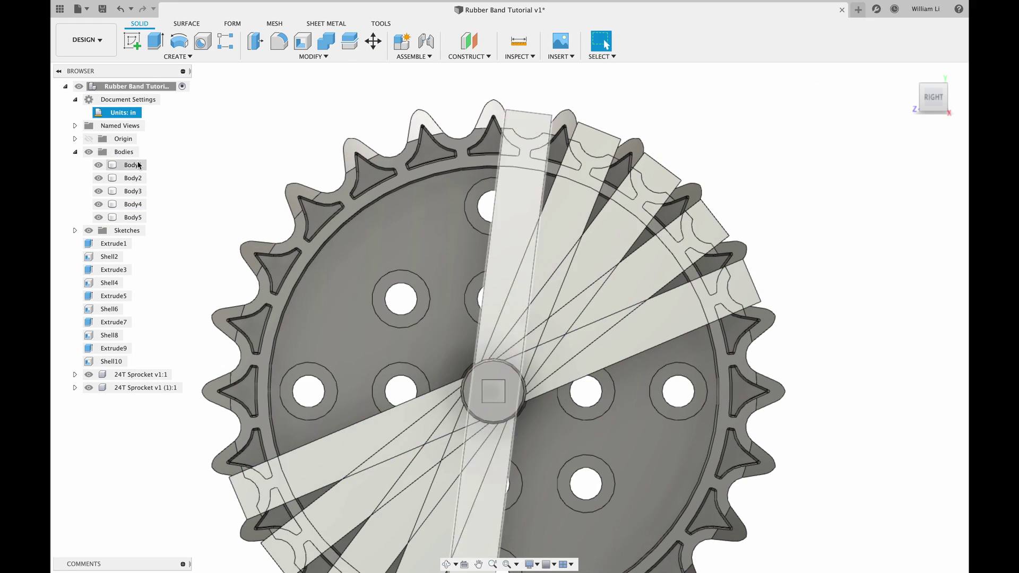
Apply the pending rotation of the copied bands selected from the first five bodies
{"action": "left_click", "coordinate": [139, 165]}
{"action": "left_click", "coordinate": [132, 217], "text": "shift"}
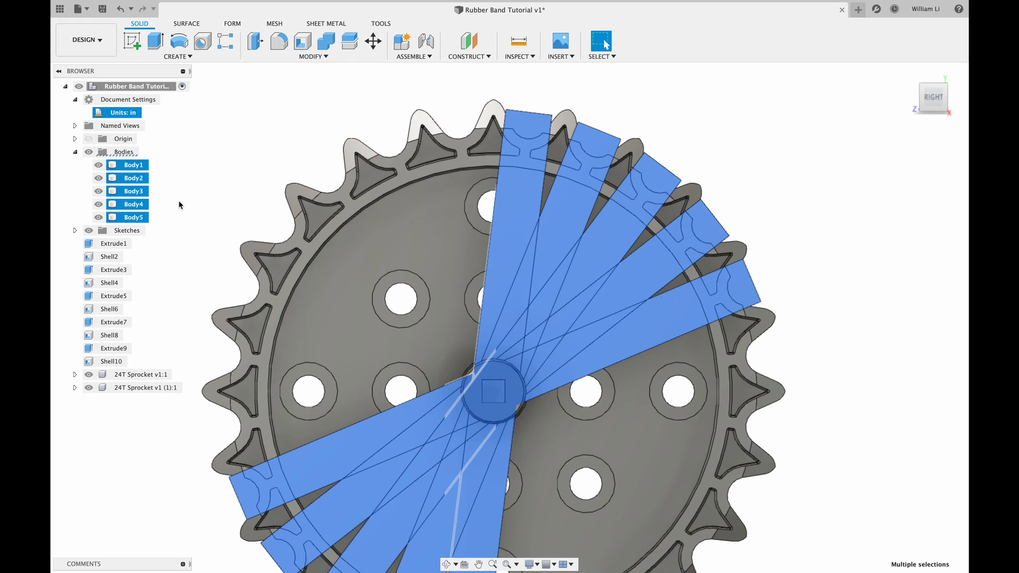
{"action": "left_click", "coordinate": [178, 200]}
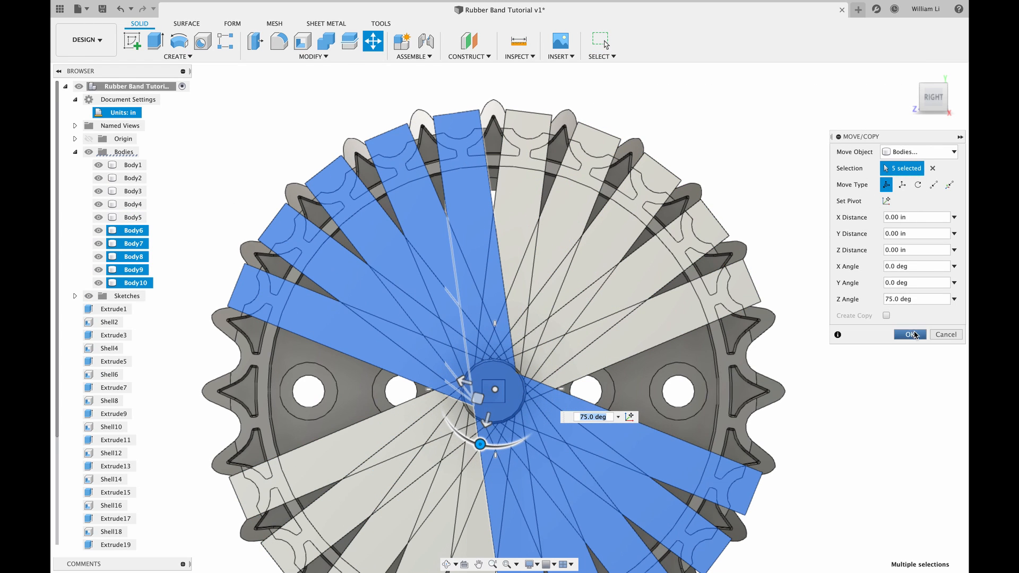
{"action": "left_click", "coordinate": [909, 334]}
Copy Body9 and Body10 and rotate the copies 45 degrees about the sprocket centre
{"action": "left_click", "coordinate": [132, 270]}
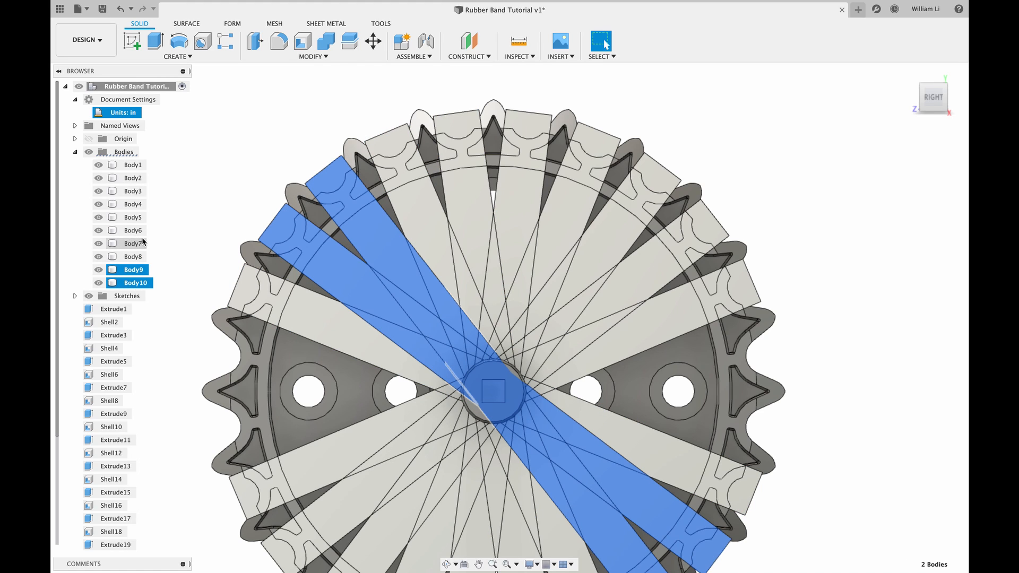
{"action": "key", "text": "ctrl+c"}
{"action": "key", "text": "ctrl+v"}
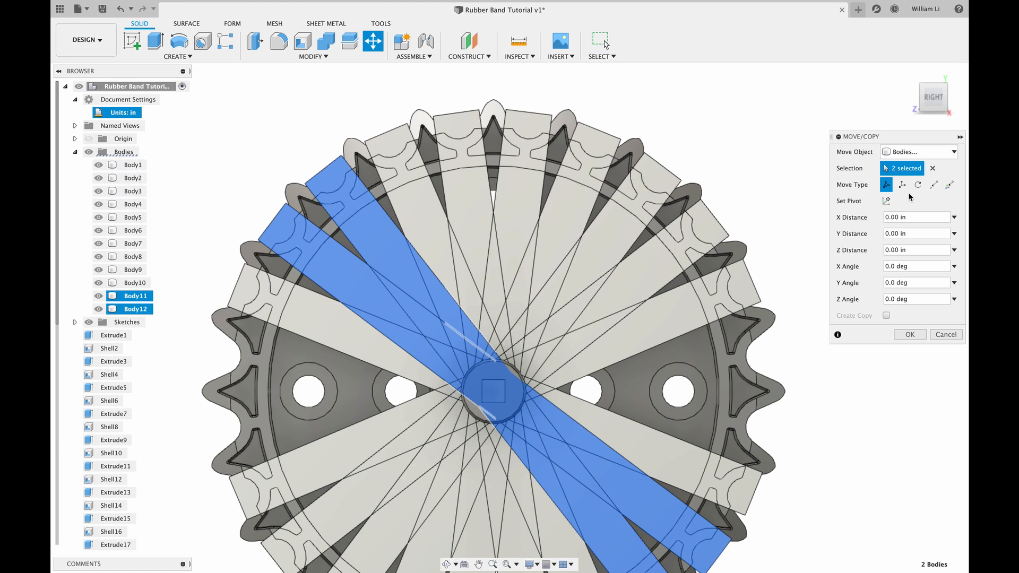
{"action": "left_click", "coordinate": [887, 201]}
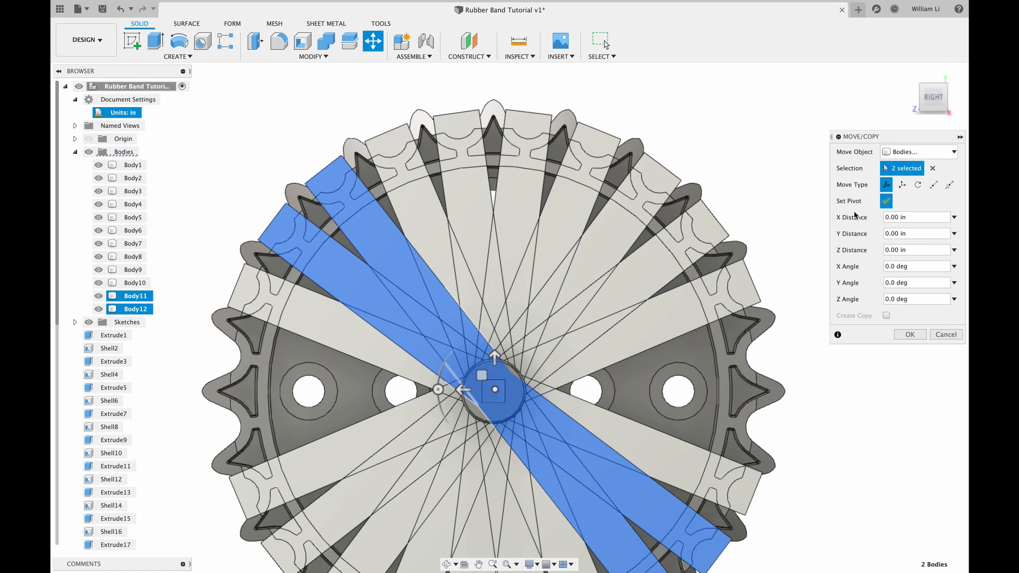
{"action": "left_click", "coordinate": [886, 201]}
{"action": "left_click_drag", "start_coordinate": [437, 389], "coordinate": [454, 428]}
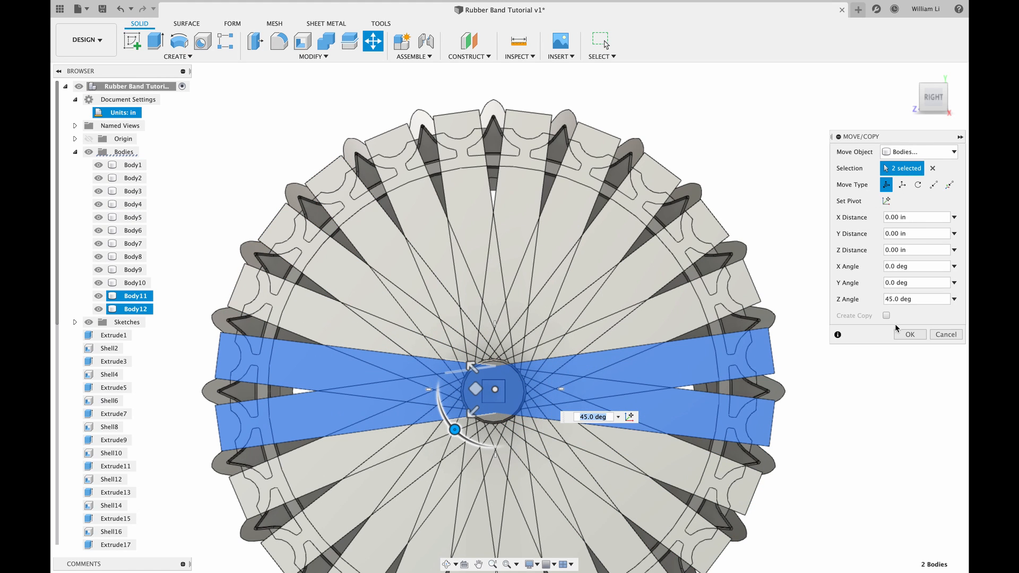
{"action": "left_click", "coordinate": [904, 335]}
{"action": "mouse_move", "coordinate": [933, 98]}
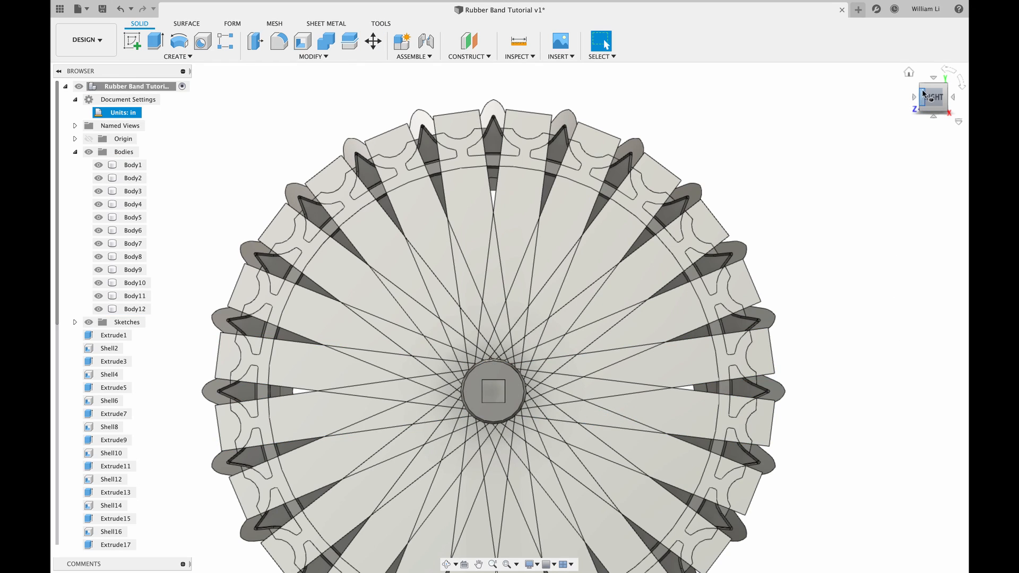
Return to the Home view, select Body1–Body12 and bring up Modify > Appearance
{"action": "left_click", "coordinate": [908, 73]}
{"action": "left_click", "coordinate": [573, 239]}
{"action": "scroll", "coordinate": [727, 213], "scroll_direction": "up", "scroll_amount": 3}
{"action": "scroll", "coordinate": [727, 213], "scroll_direction": "down", "scroll_amount": 3}
{"action": "scroll", "coordinate": [784, 291], "scroll_direction": "up", "scroll_amount": 1}
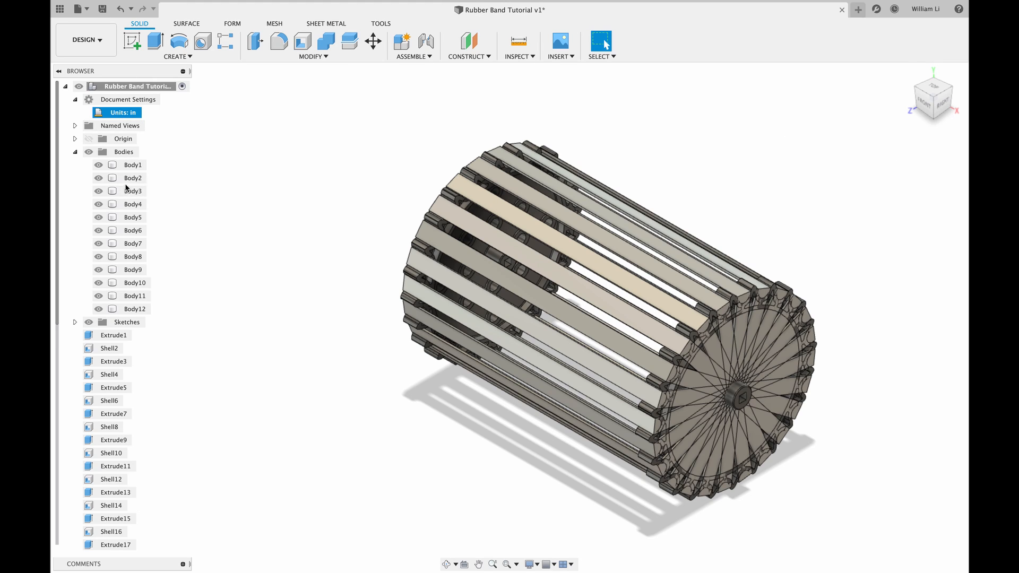
{"action": "left_click", "coordinate": [132, 165]}
{"action": "left_click", "coordinate": [134, 310], "text": "shift"}
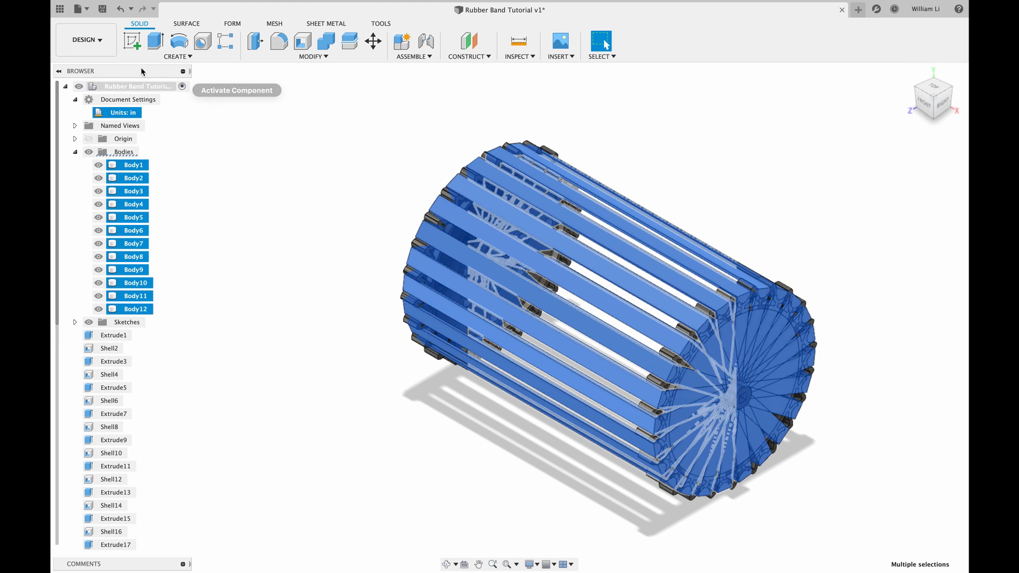
{"action": "left_click", "coordinate": [313, 56]}
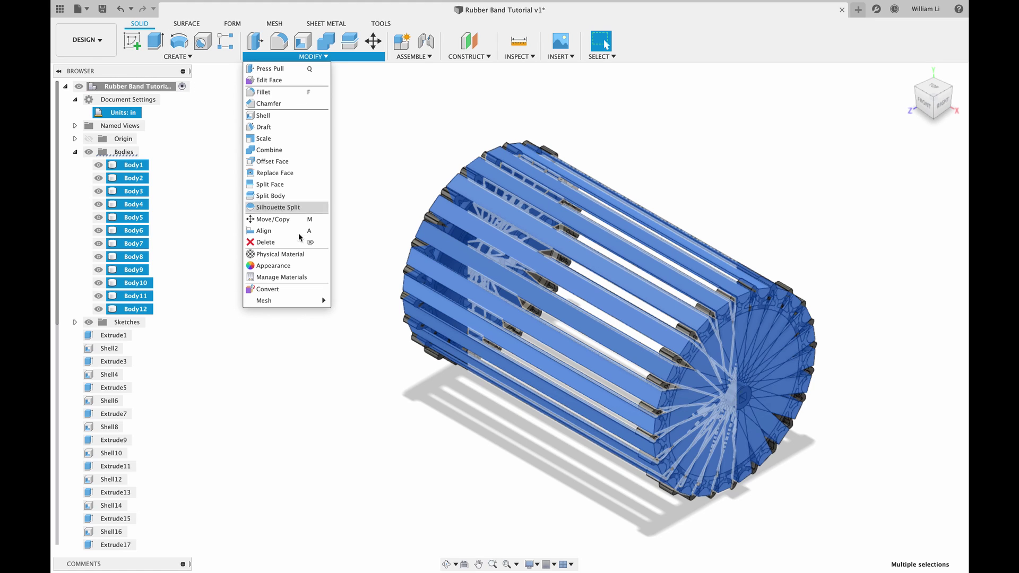
{"action": "left_click", "coordinate": [274, 265]}
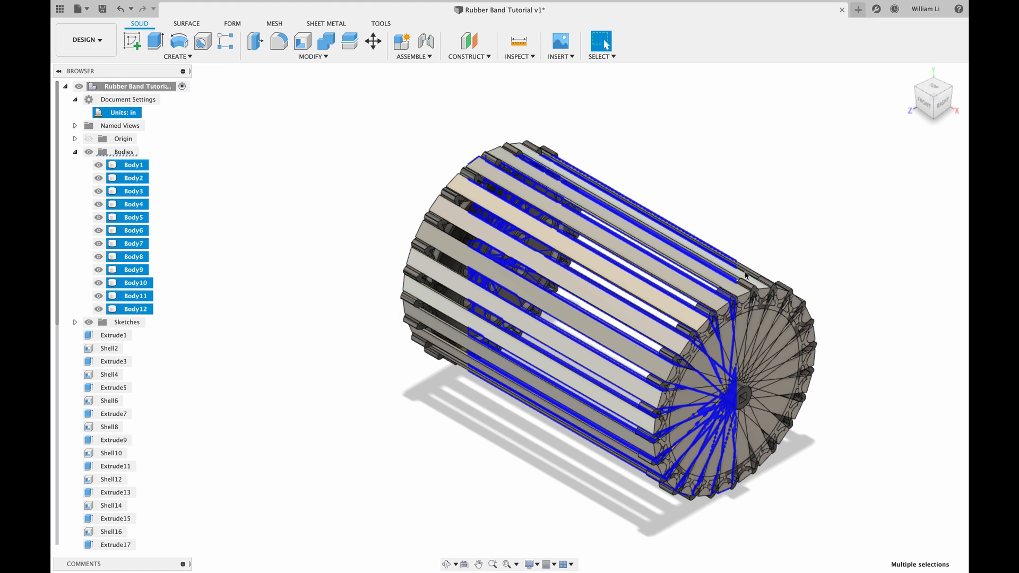
Apply Plastic > ABS (White) to the bands and select all twelve band bodies
{"action": "left_click", "coordinate": [793, 367]}
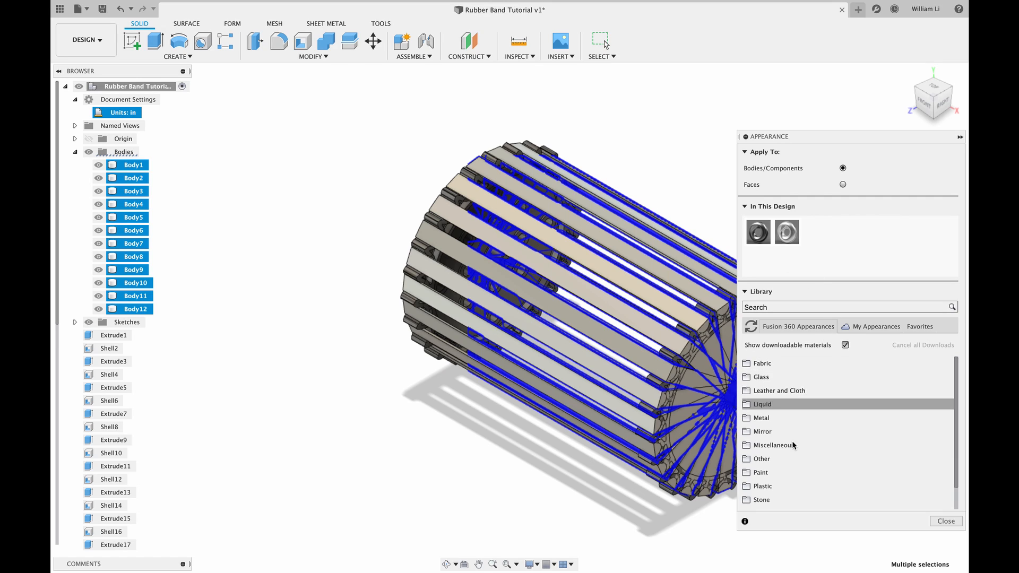
{"action": "left_click", "coordinate": [804, 485]}
{"action": "scroll", "coordinate": [804, 445], "scroll_direction": "down", "scroll_amount": 3}
{"action": "scroll", "coordinate": [805, 444], "scroll_direction": "down", "scroll_amount": 2}
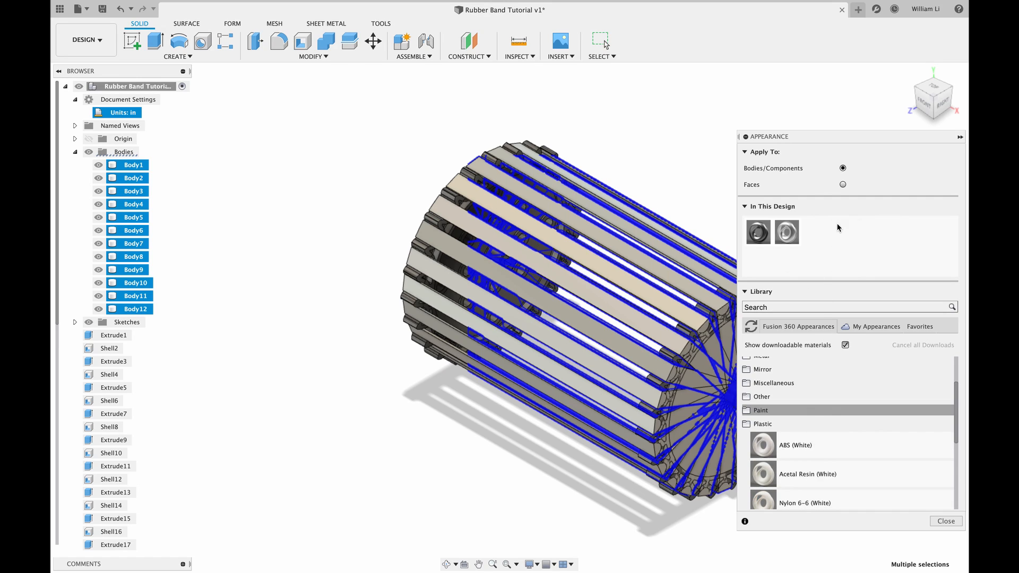
{"action": "left_click_drag", "start_coordinate": [804, 445], "coordinate": [558, 318]}
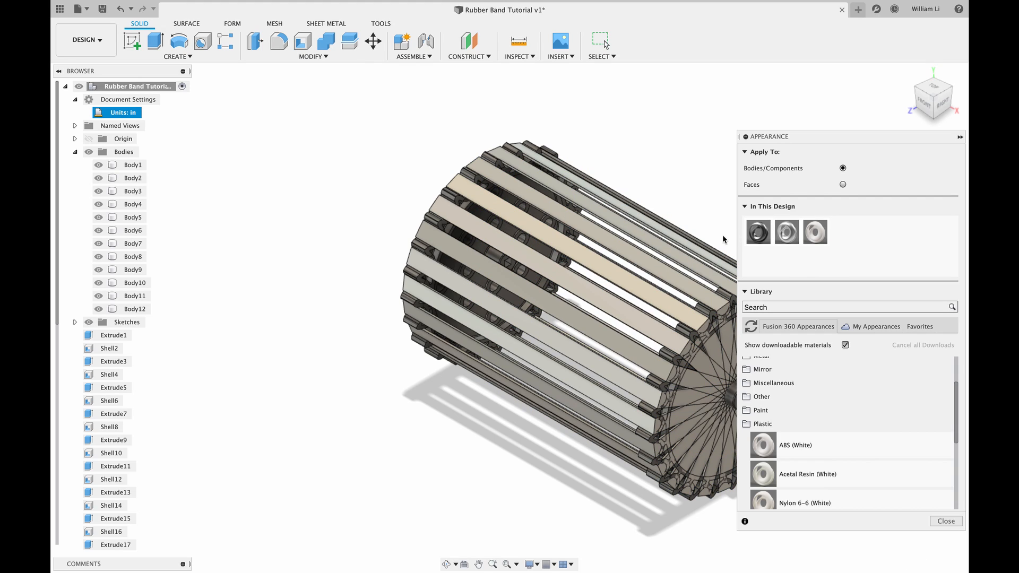
{"action": "left_click", "coordinate": [132, 165]}
{"action": "left_click", "coordinate": [135, 309], "text": "shift"}
Edit the ABS (White) appearance, shifting its hue to orange, and confirm with Done
{"action": "right_click", "coordinate": [815, 232]}
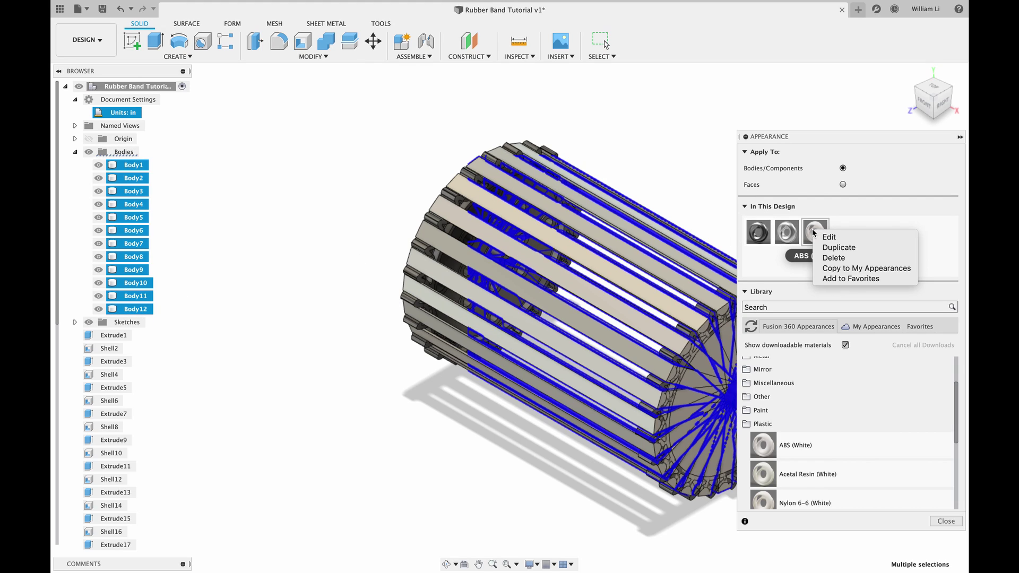
{"action": "left_click", "coordinate": [839, 239]}
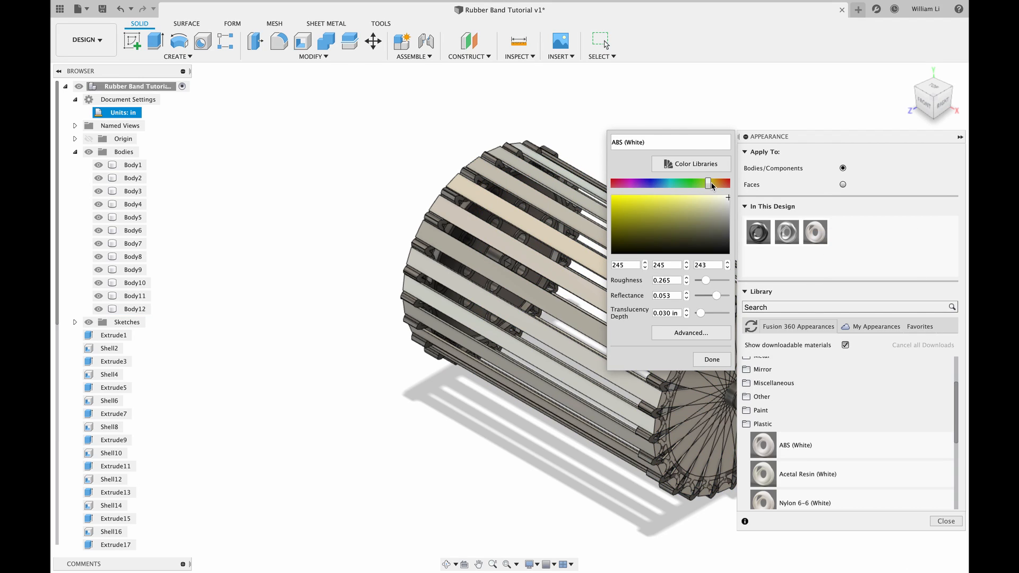
{"action": "left_click_drag", "start_coordinate": [710, 184], "coordinate": [718, 183]}
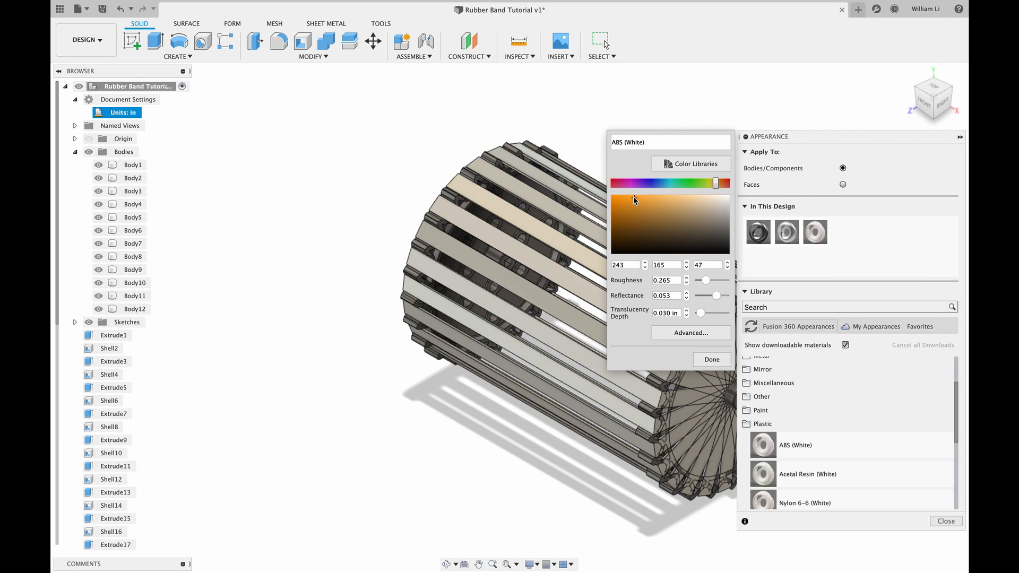
{"action": "left_click", "coordinate": [712, 359]}
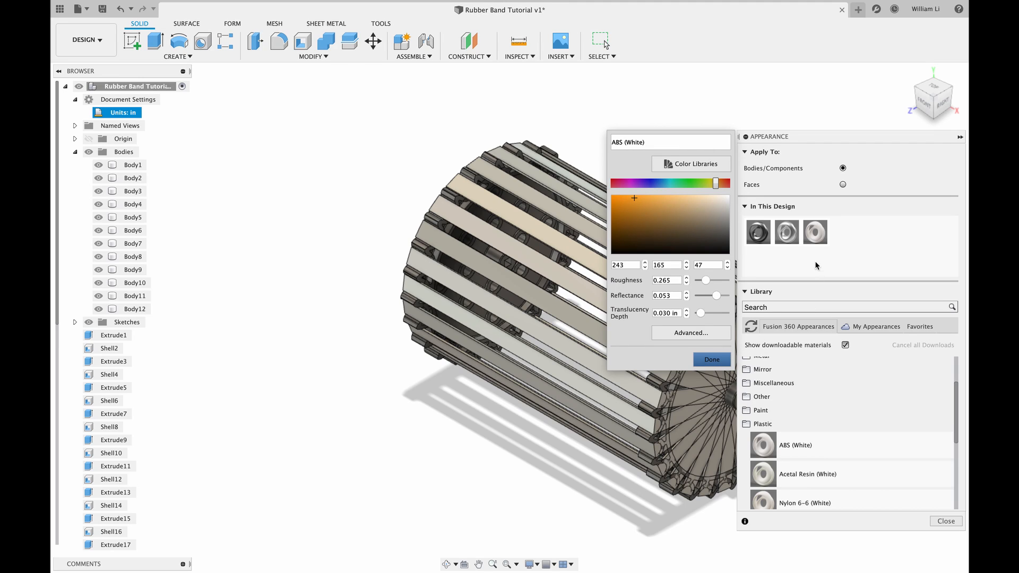
{"action": "right_click", "coordinate": [816, 232]}
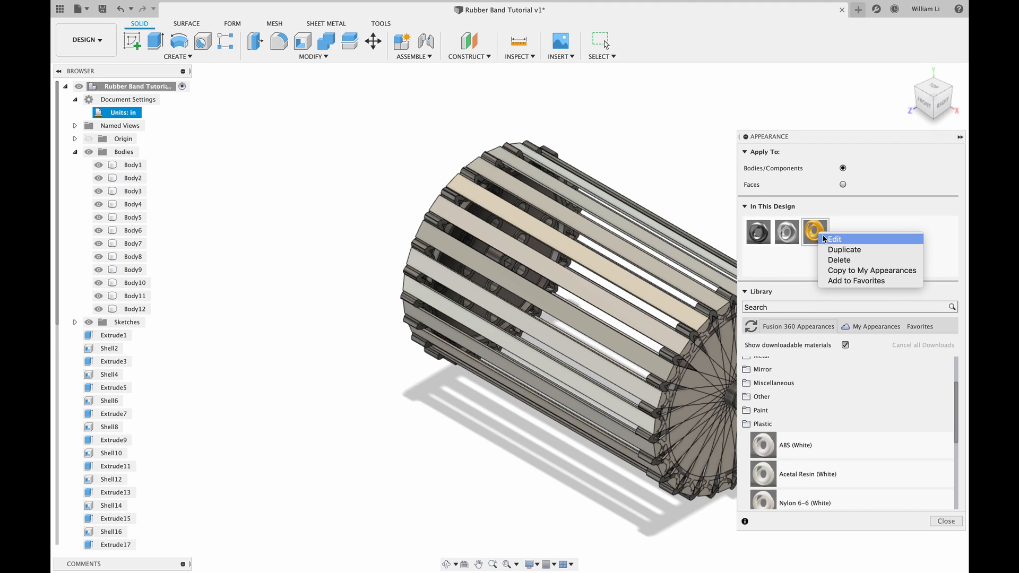
{"action": "left_click", "coordinate": [830, 241]}
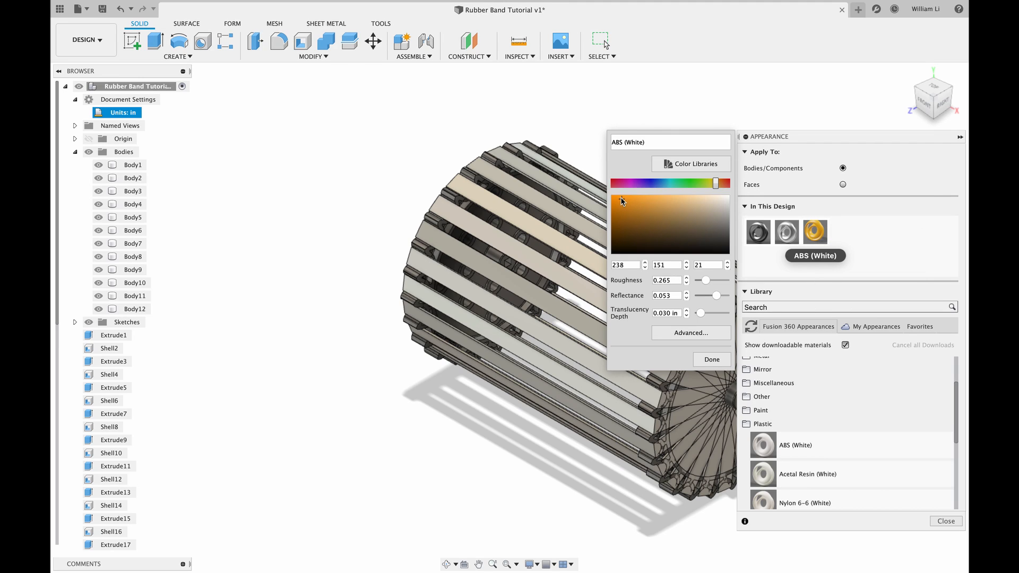
{"action": "left_click", "coordinate": [712, 359]}
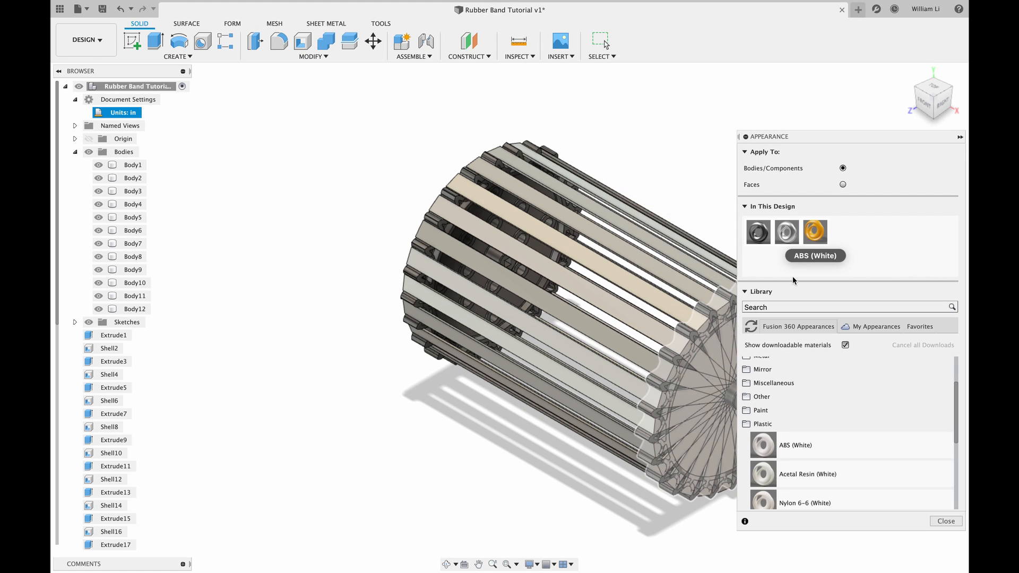
Apply the orange appearance to all twelve bands Body1–Body12 and close the Appearance panel
{"action": "left_click_drag", "start_coordinate": [815, 232], "coordinate": [670, 262]}
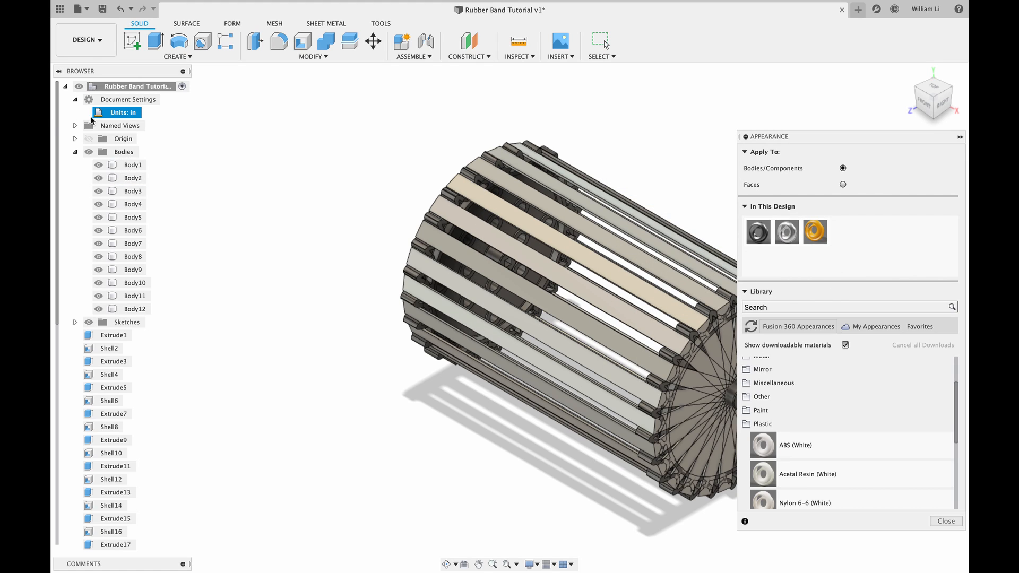
{"action": "left_click", "coordinate": [133, 165]}
{"action": "left_click", "coordinate": [134, 309], "text": "shift"}
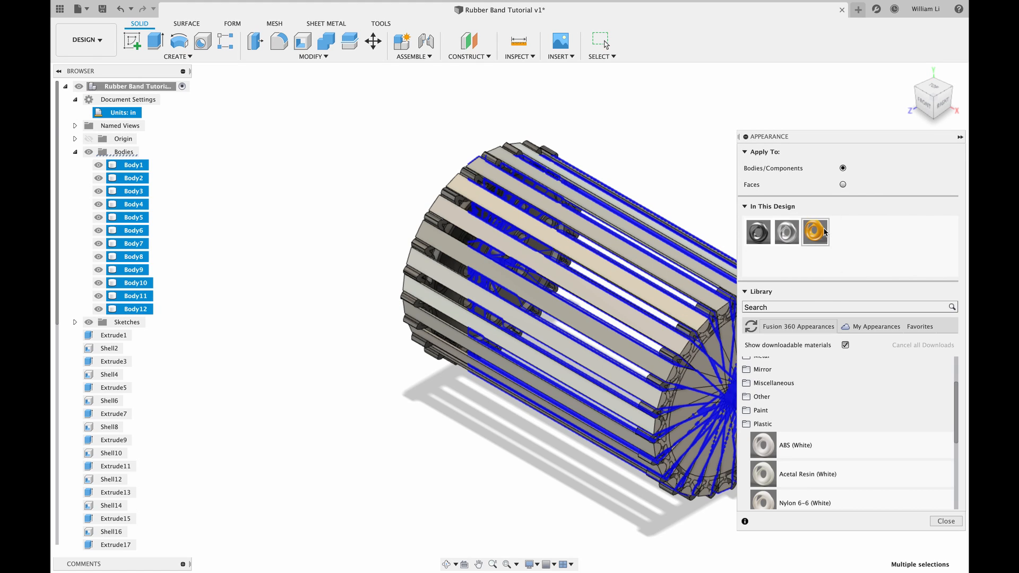
{"action": "left_click_drag", "start_coordinate": [815, 232], "coordinate": [137, 230]}
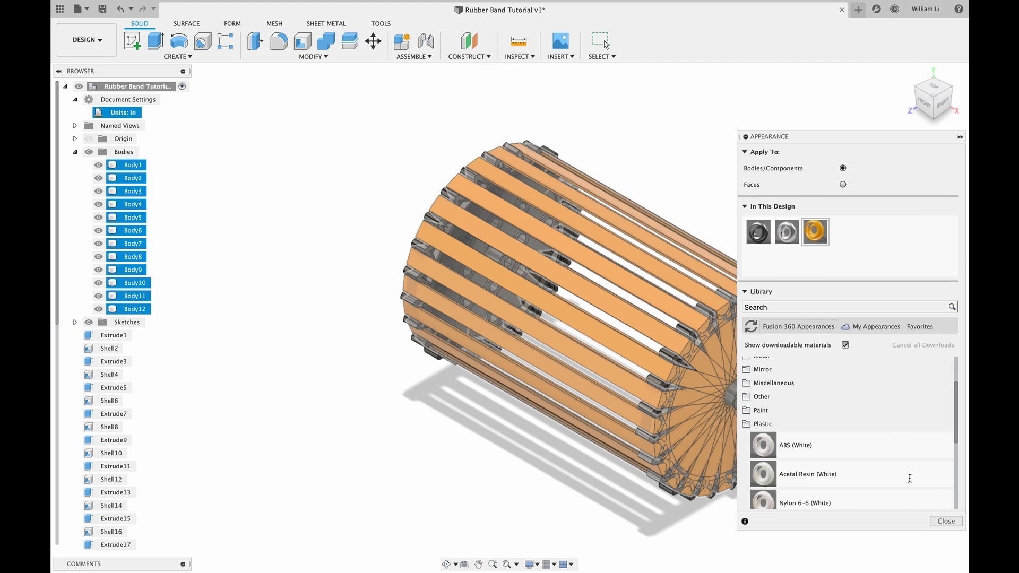
{"action": "left_click", "coordinate": [946, 522]}
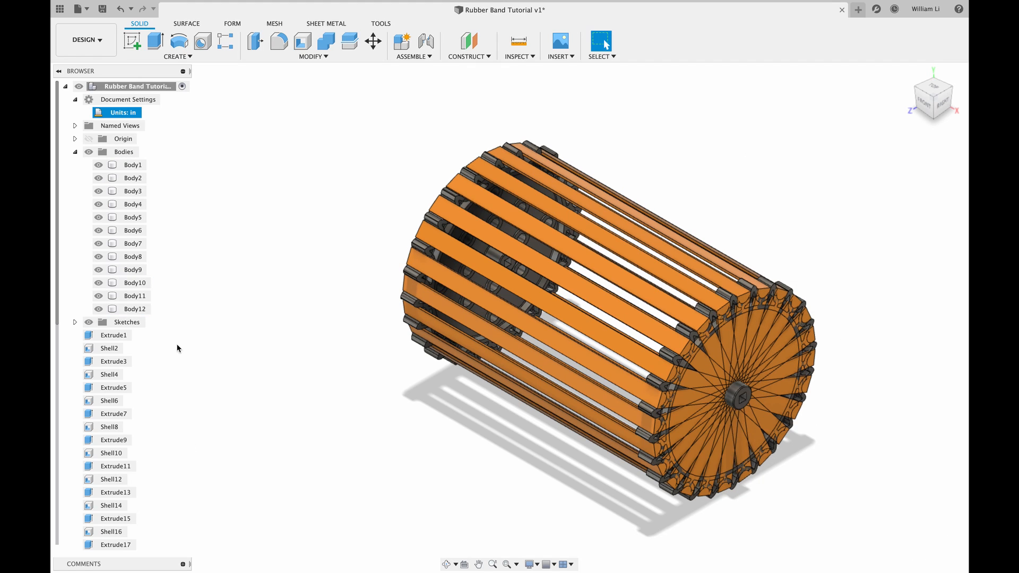
Collapse the Bodies folder and select both 24T Sprocket components for recolouring
{"action": "left_click", "coordinate": [75, 152]}
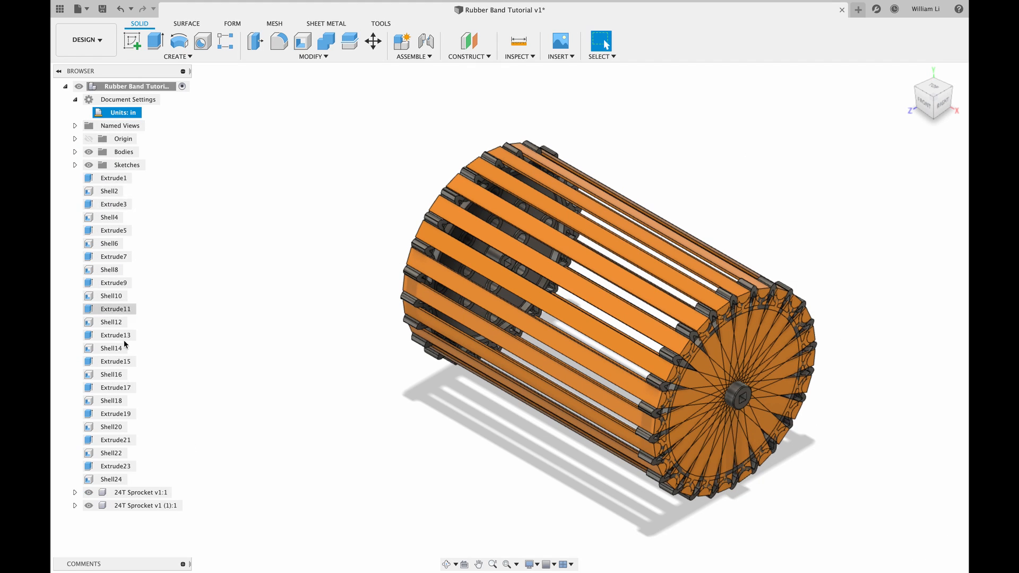
{"action": "left_click", "coordinate": [142, 493]}
{"action": "left_click", "coordinate": [599, 382], "text": "ctrl"}
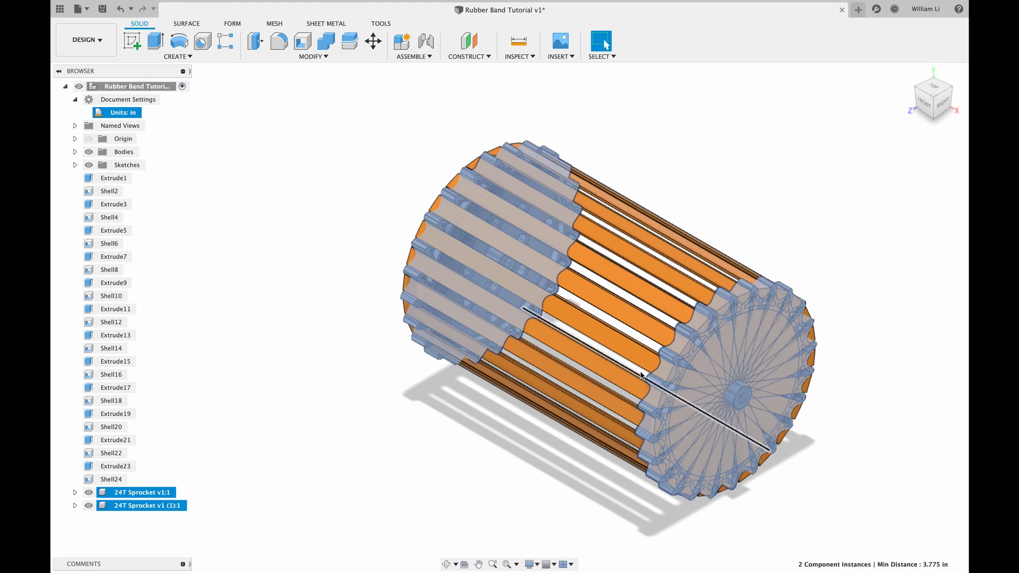
{"action": "key", "text": "m"}
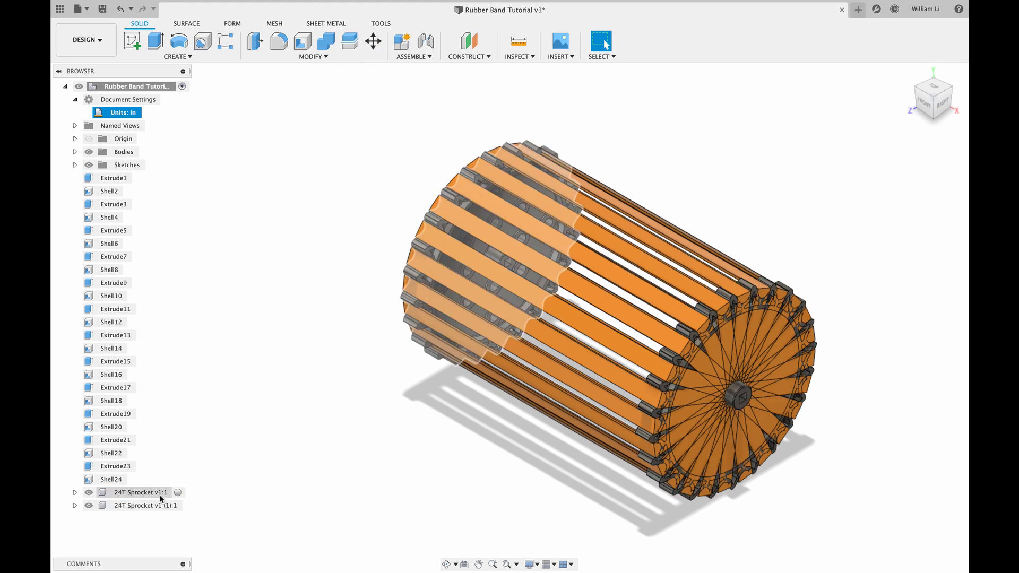